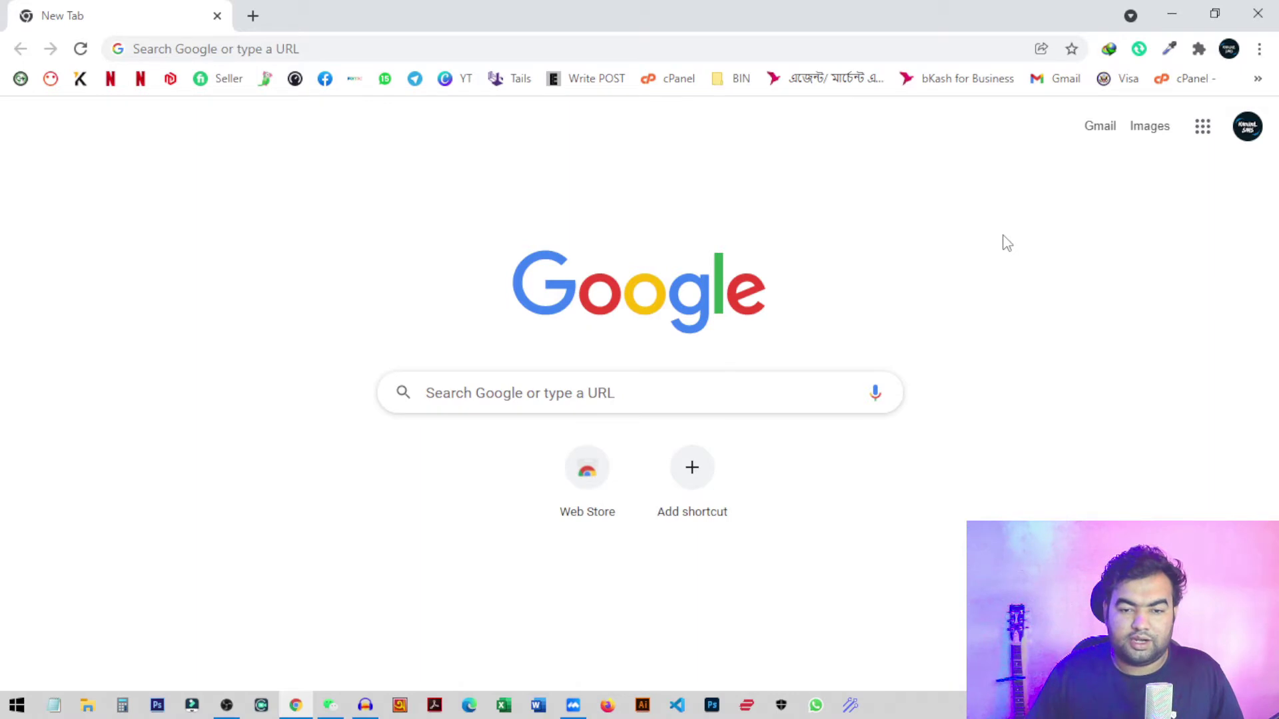
- Bring up the address bar's paste options for the Cirkit Designer web address
right_click(331, 48)
- Paste and load cirkitstudio.com, then go to the Cirkit Designer download page
click(438, 198)
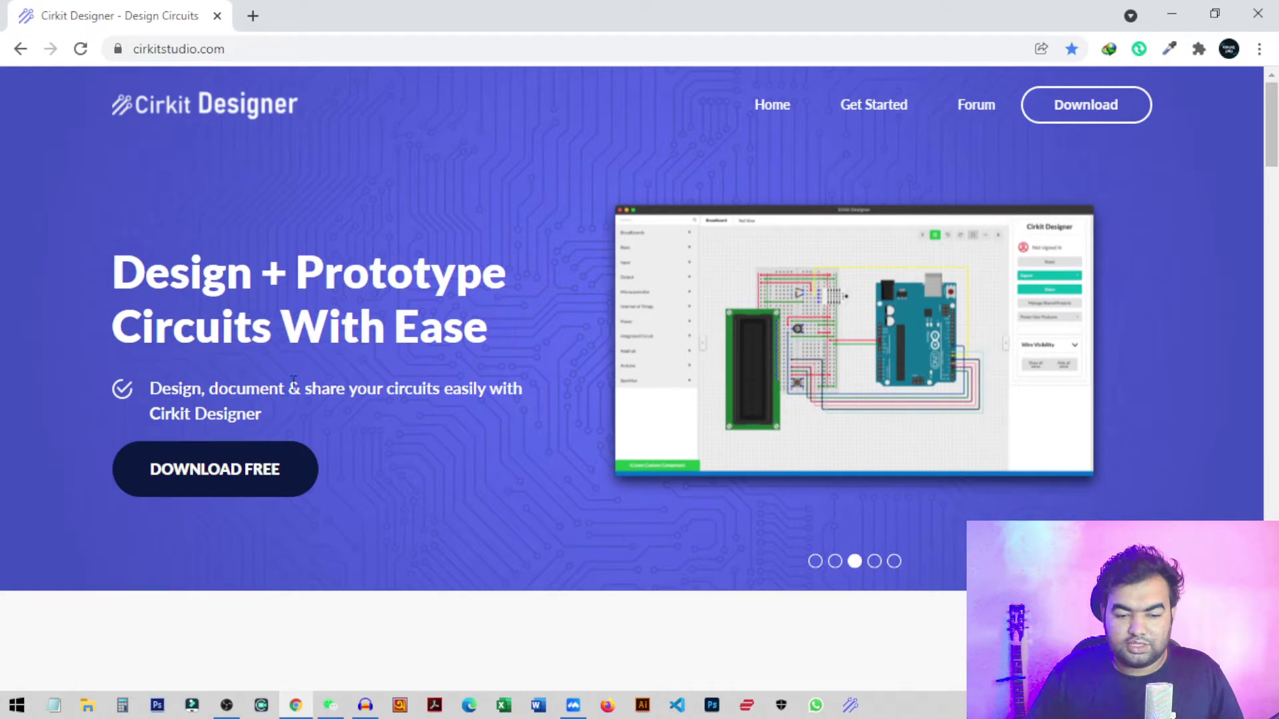
click(219, 474)
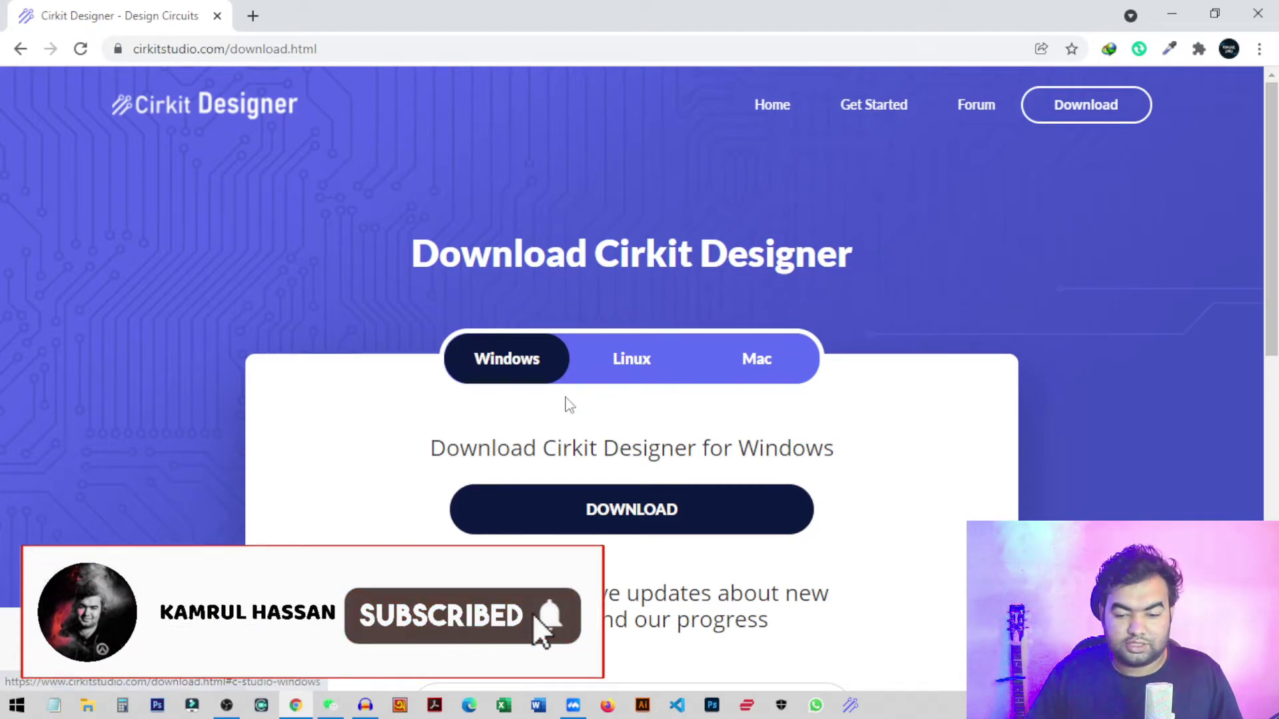
- Download cirkit_designer_windows.exe and dismiss the Download complete notice
click(616, 508)
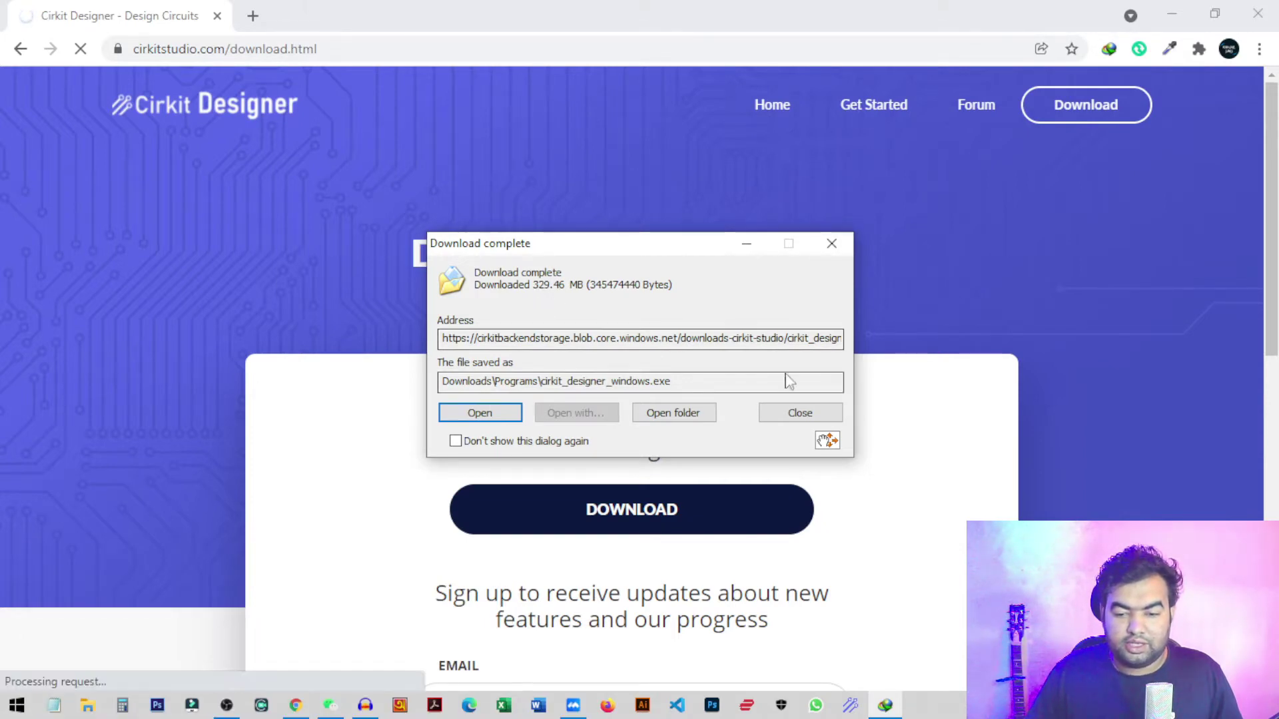
drag(636, 248, 720, 179)
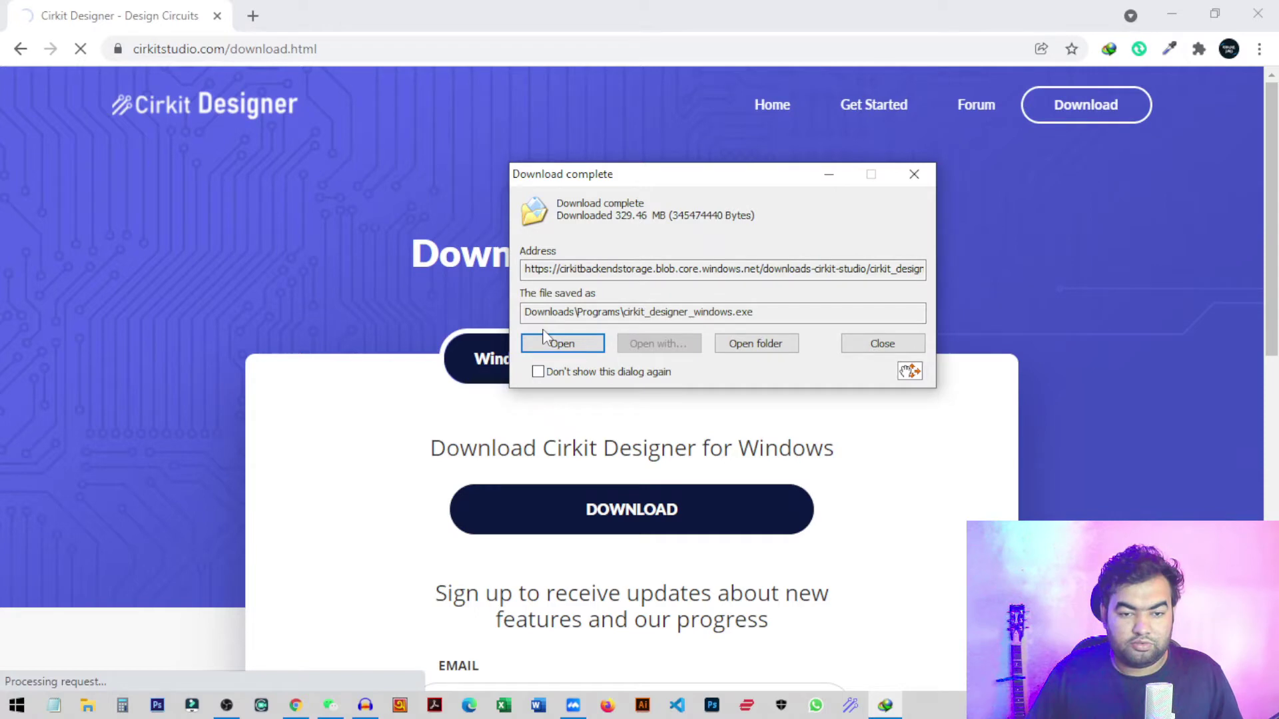
click(886, 345)
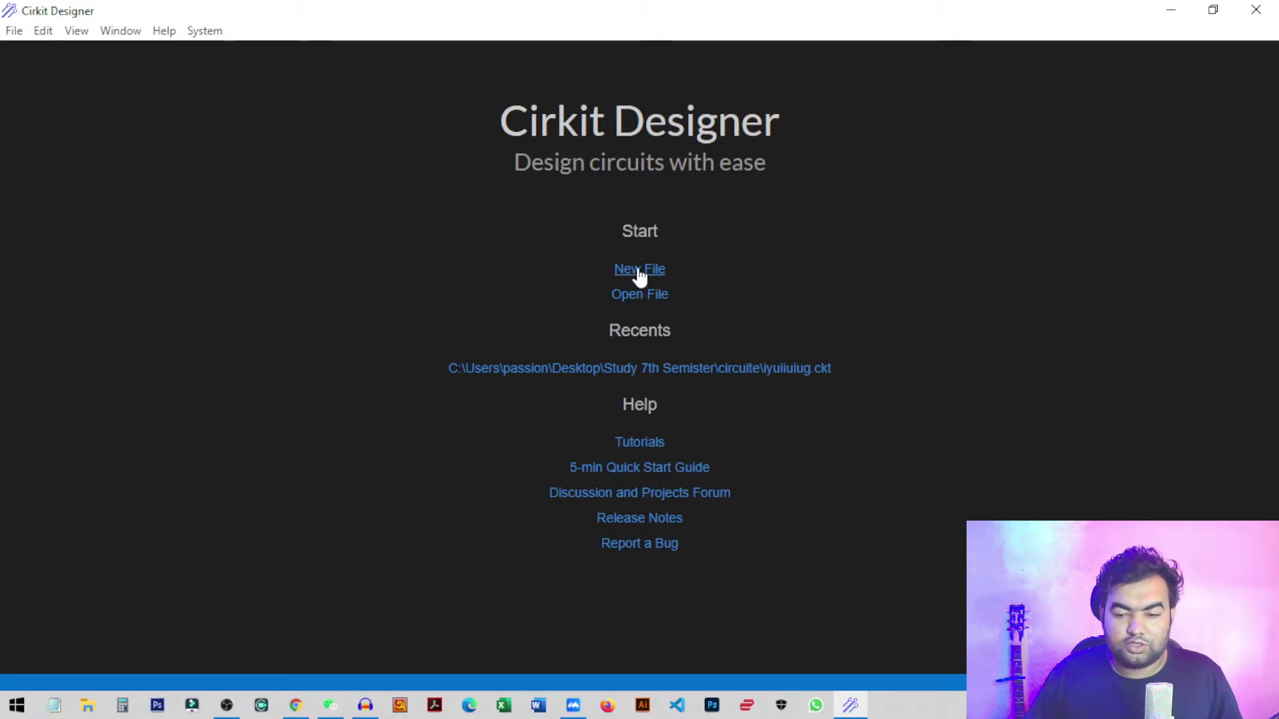
- Create a new circuit file, then select and delete its default breadboard
click(652, 275)
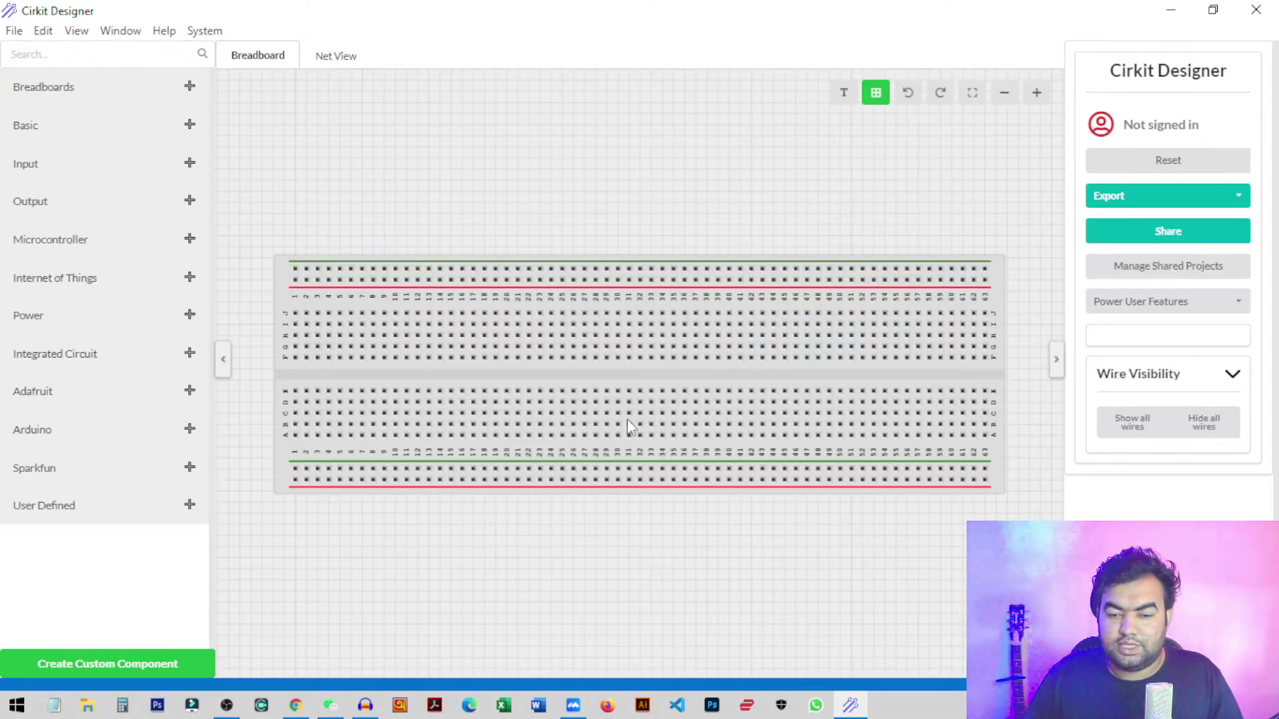
click(673, 373)
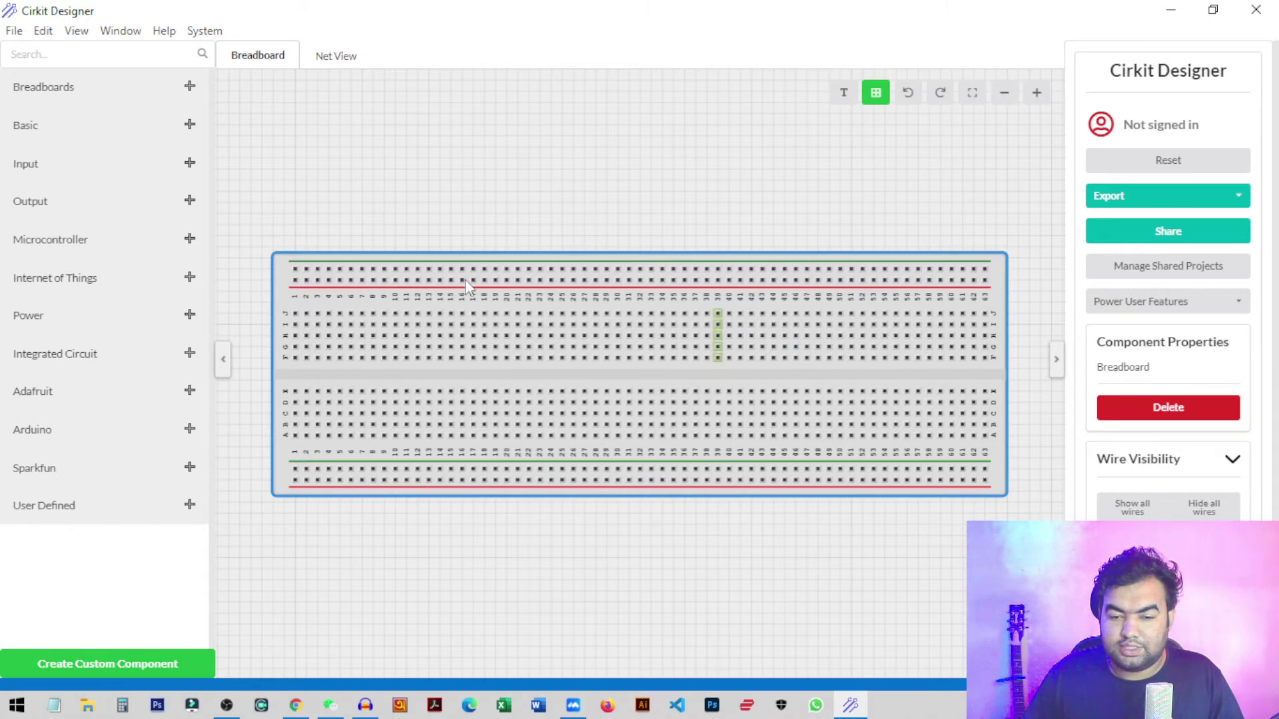
drag(730, 374, 756, 365)
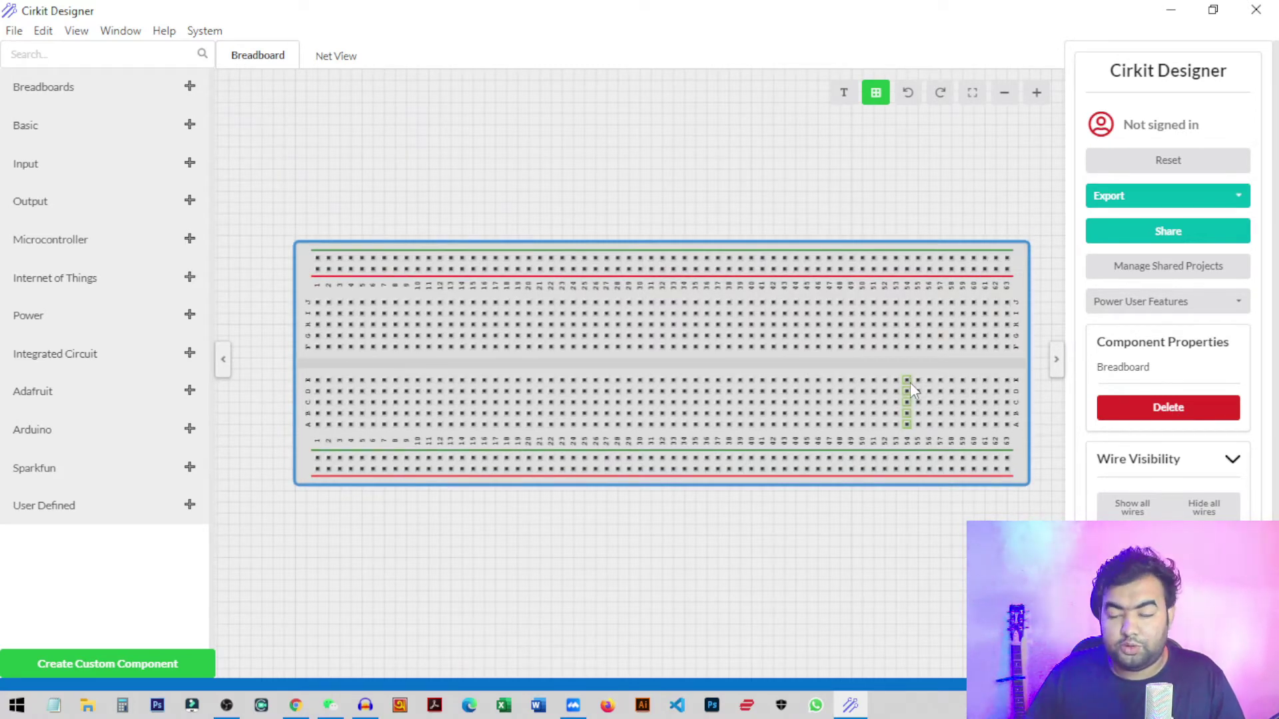
click(1171, 408)
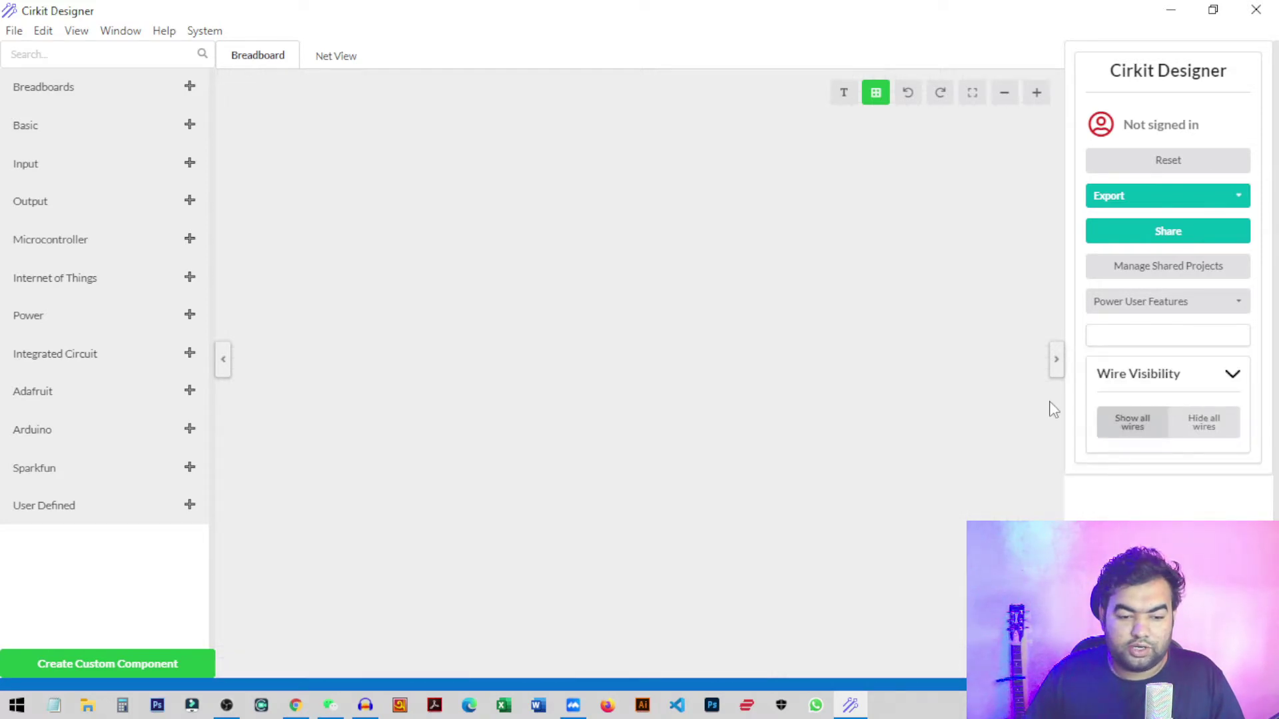
- Search the parts library for 'arduino uno' and place the board near the canvas centre
click(55, 57)
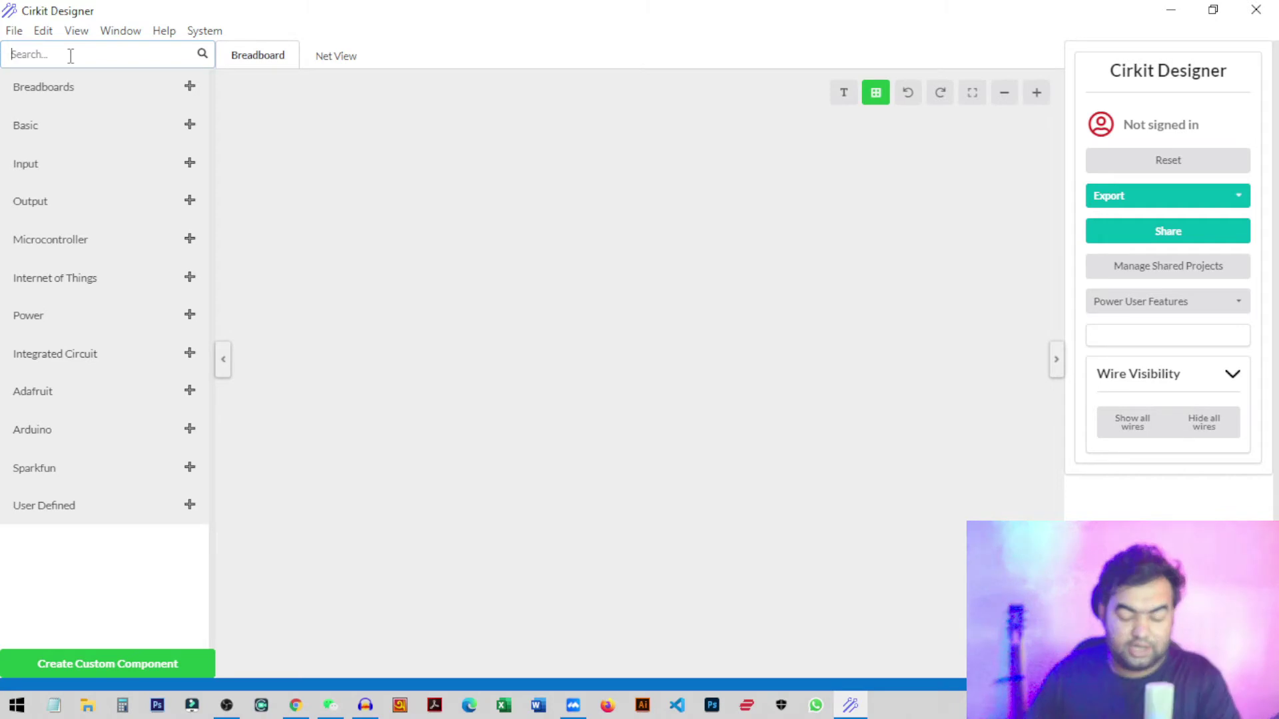
text(arduino uno)
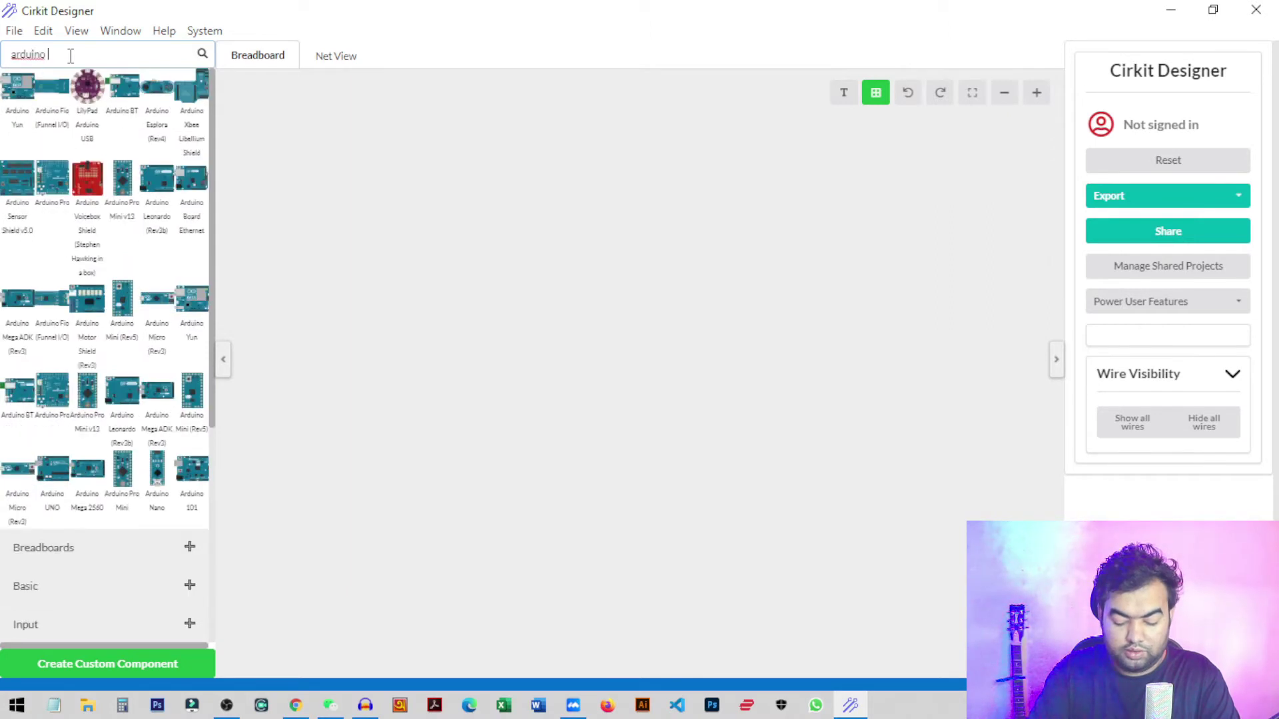
mouse_move(36, 95)
mouse_down()
mouse_move(26, 100)
mouse_move(656, 380)
mouse_move(651, 400)
mouse_up()
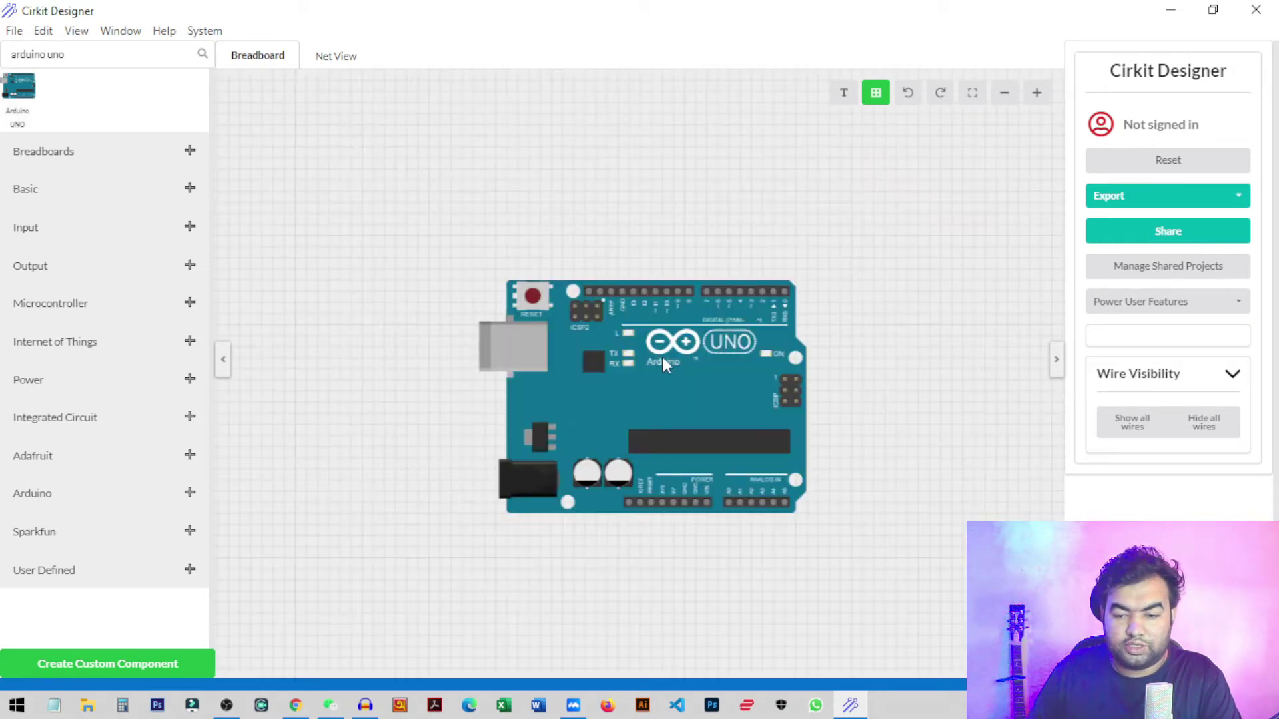
click(675, 389)
mouse_move(676, 390)
mouse_down()
mouse_move(855, 461)
mouse_move(591, 323)
mouse_move(624, 411)
mouse_up()
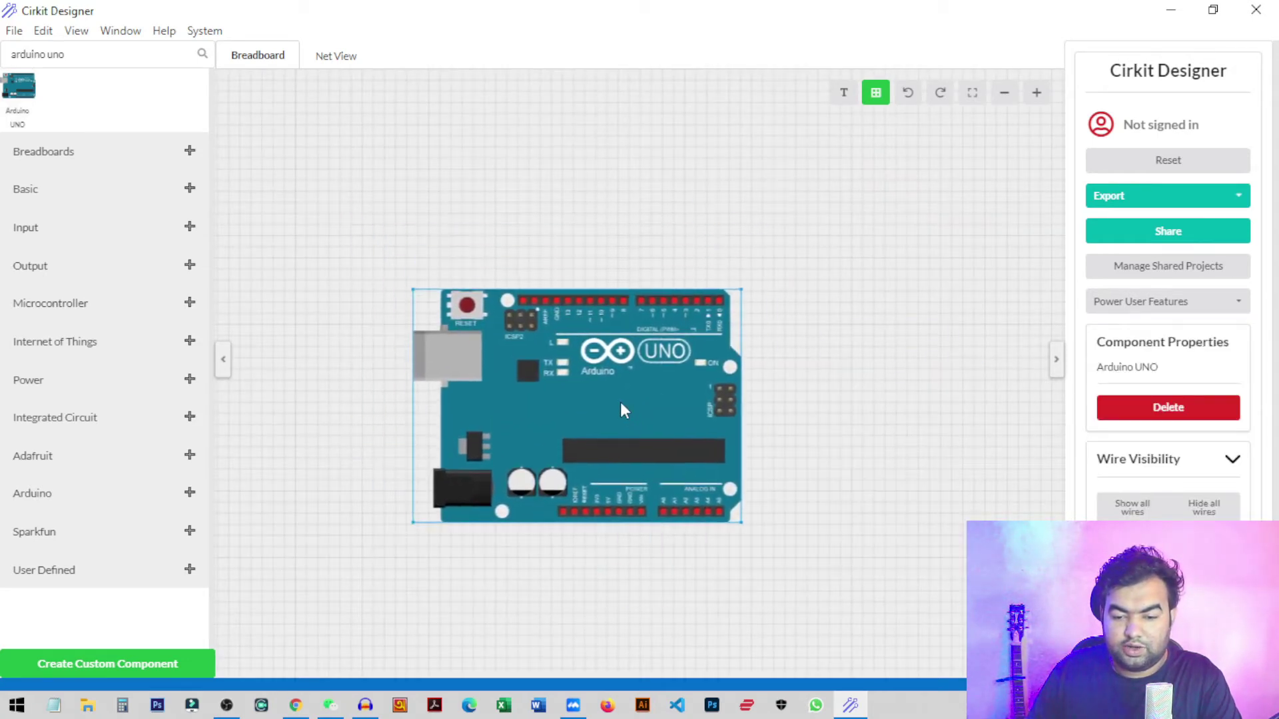
drag(714, 315, 712, 317)
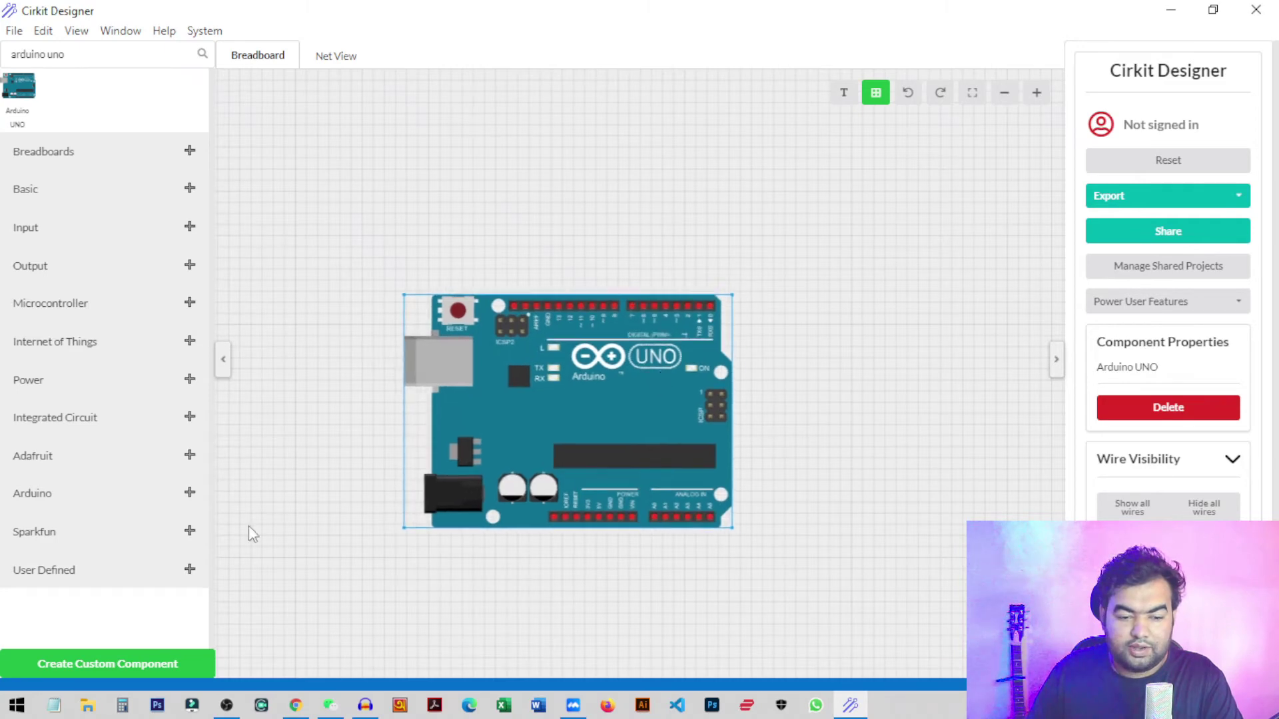
- Expand the Sparkfun parts category and scroll through its modules
click(64, 541)
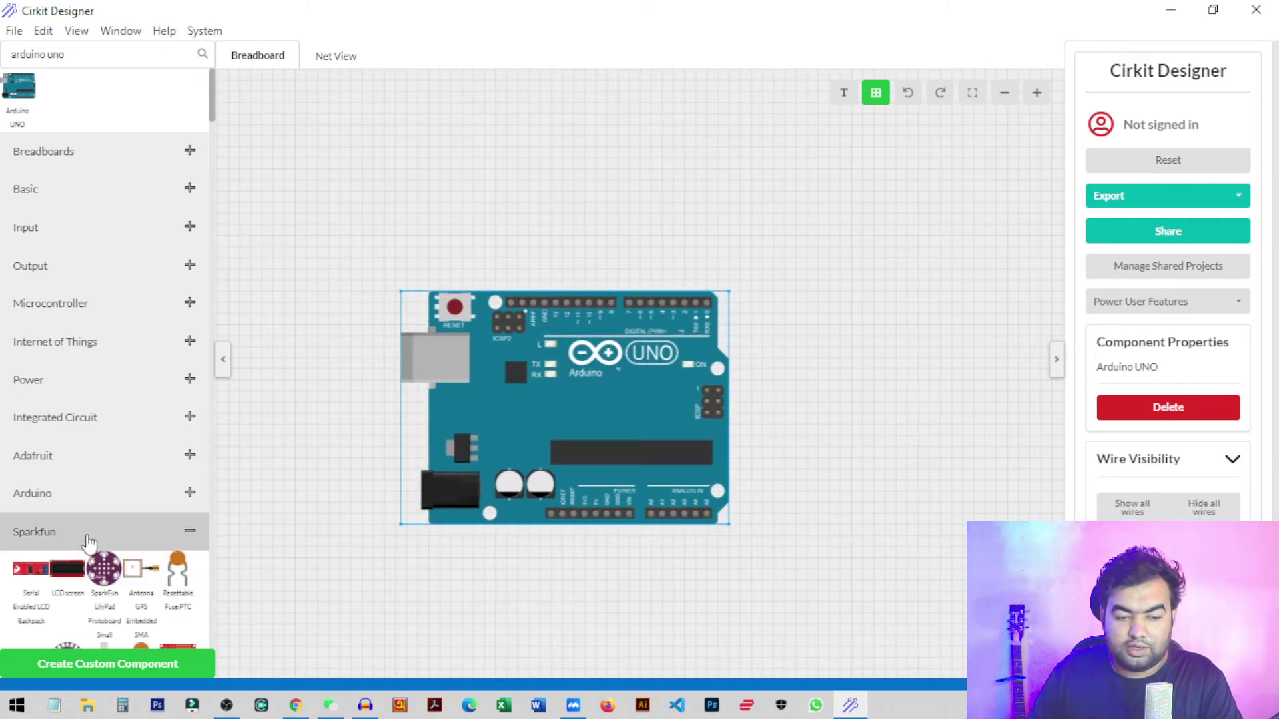
scroll(100, 543, down, 6)
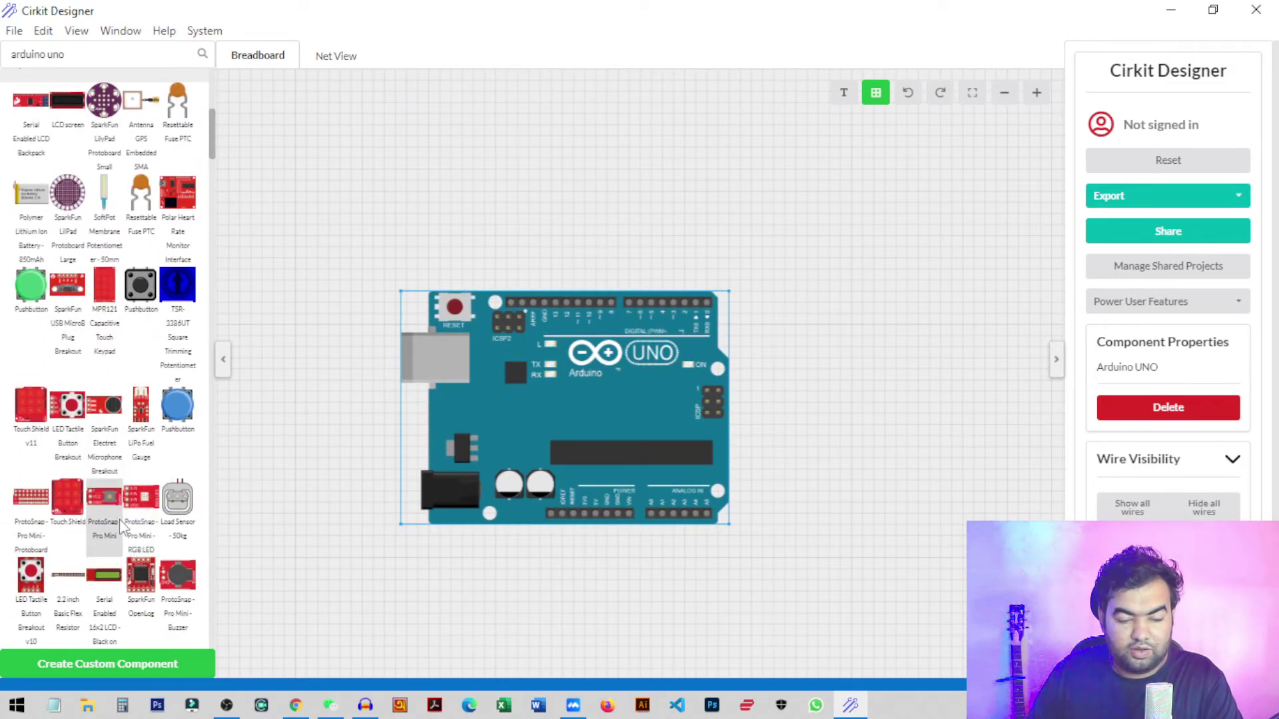
scroll(150, 453, down, 1)
scroll(154, 440, down, 4)
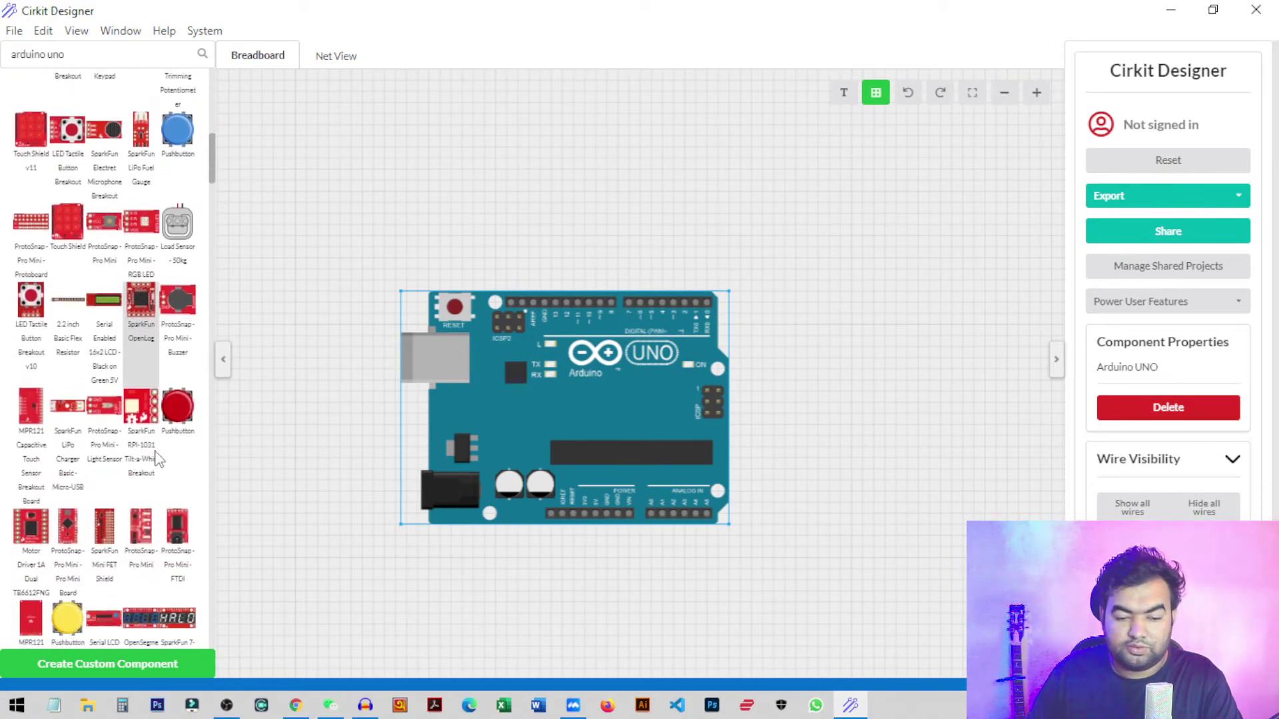
scroll(112, 515, down, 1)
scroll(111, 515, down, 10)
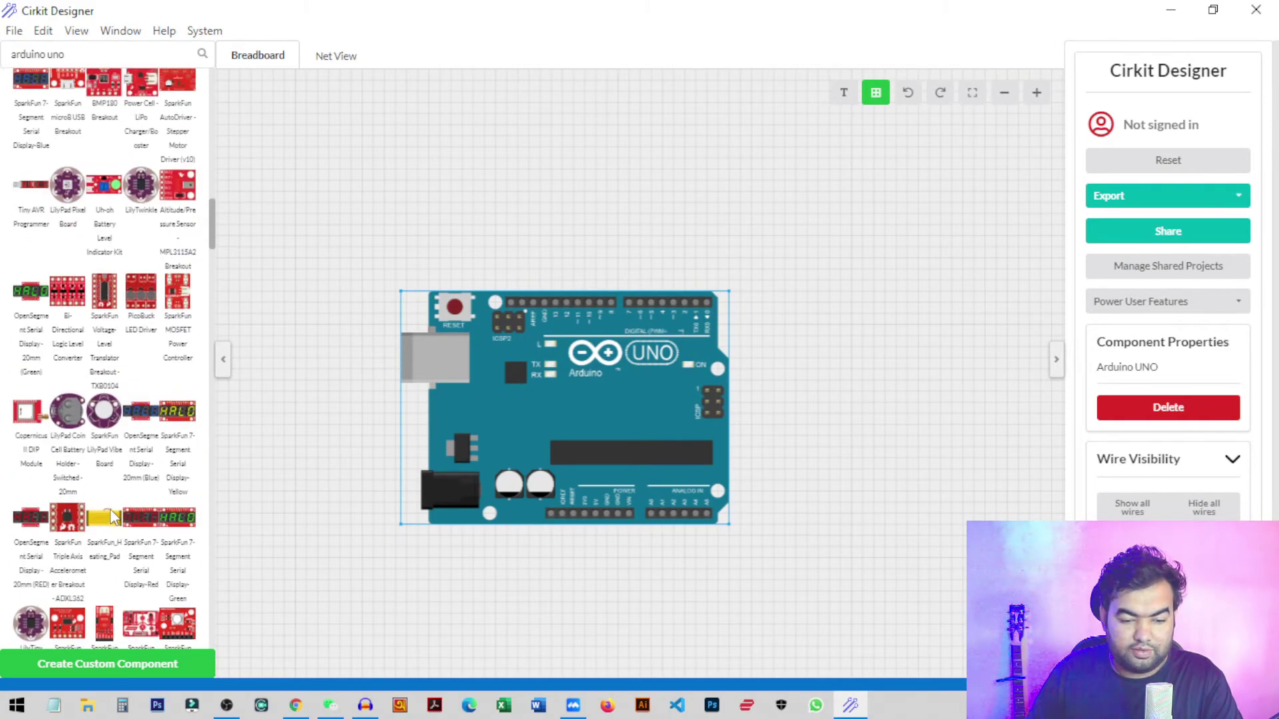
scroll(112, 515, down, 10)
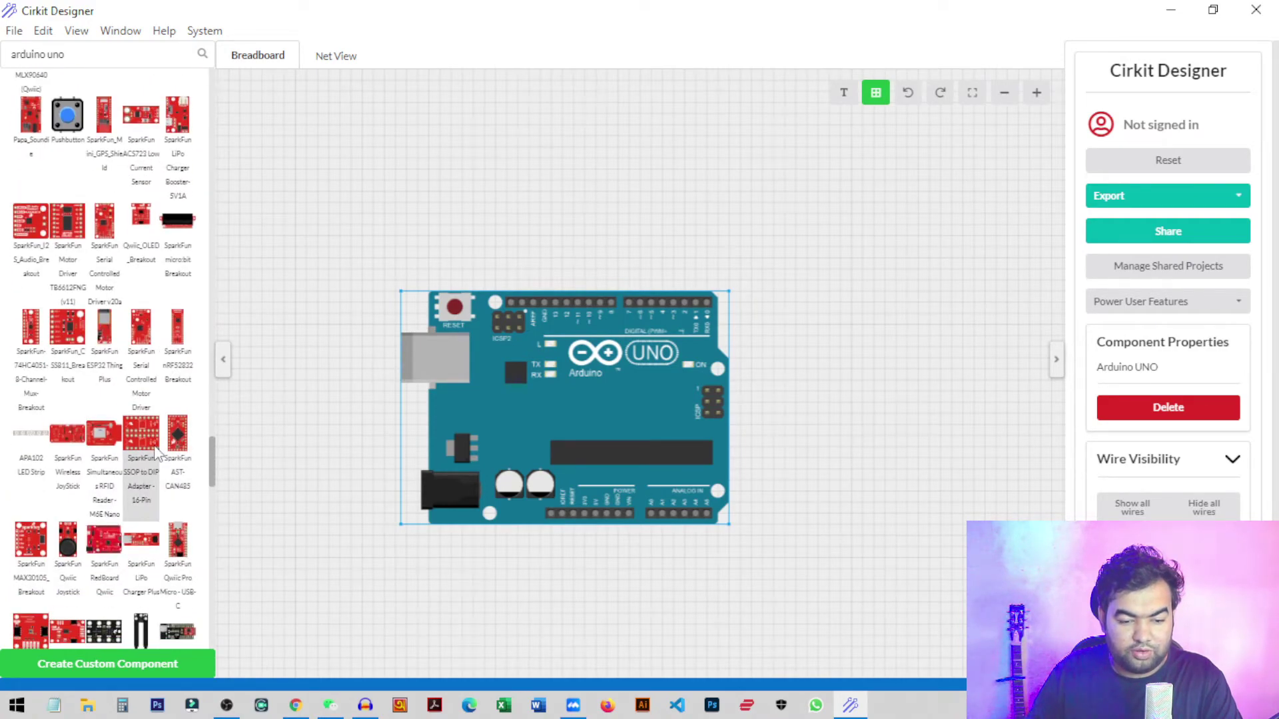
scroll(133, 479, down, 3)
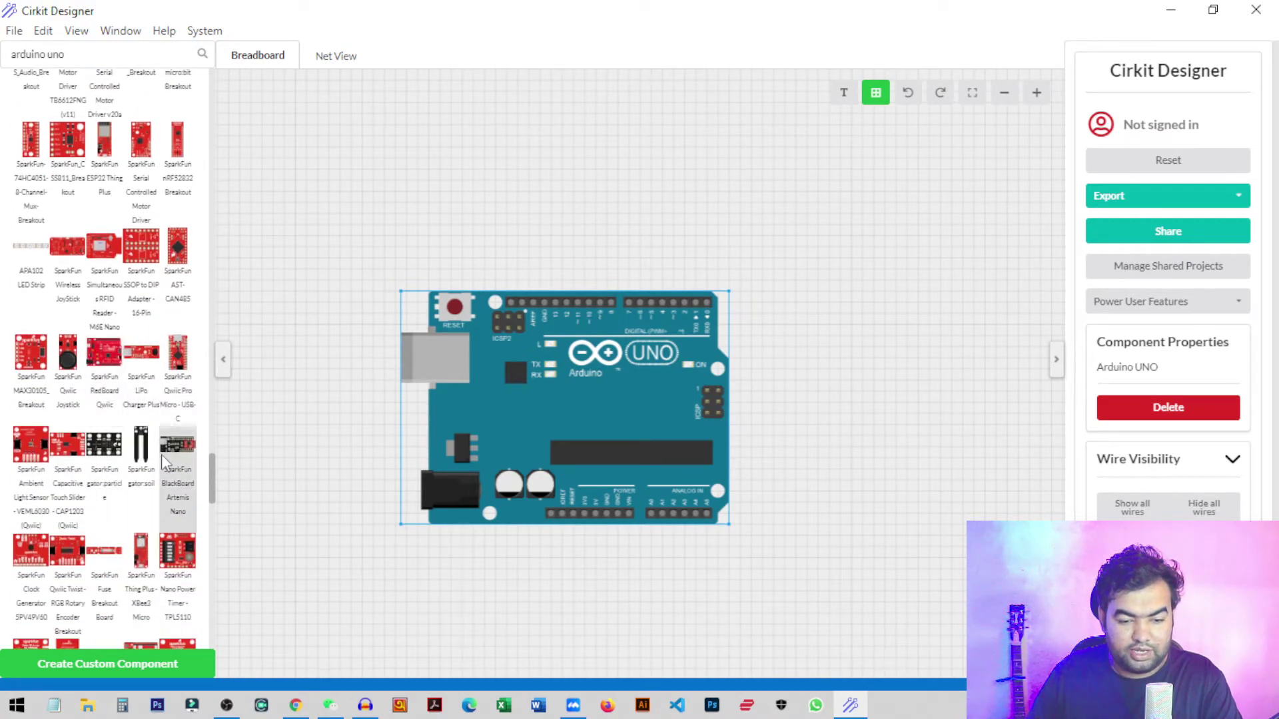
scroll(160, 459, down, 5)
scroll(160, 460, down, 6)
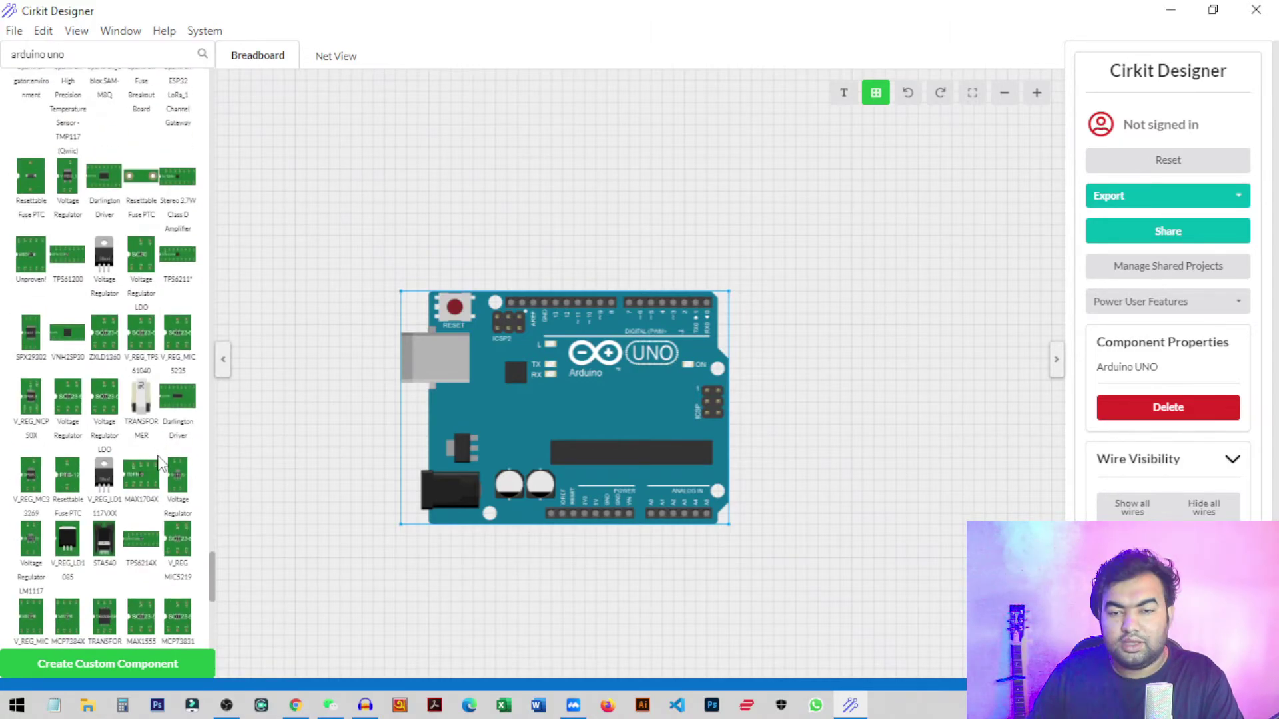
scroll(159, 465, up, 10)
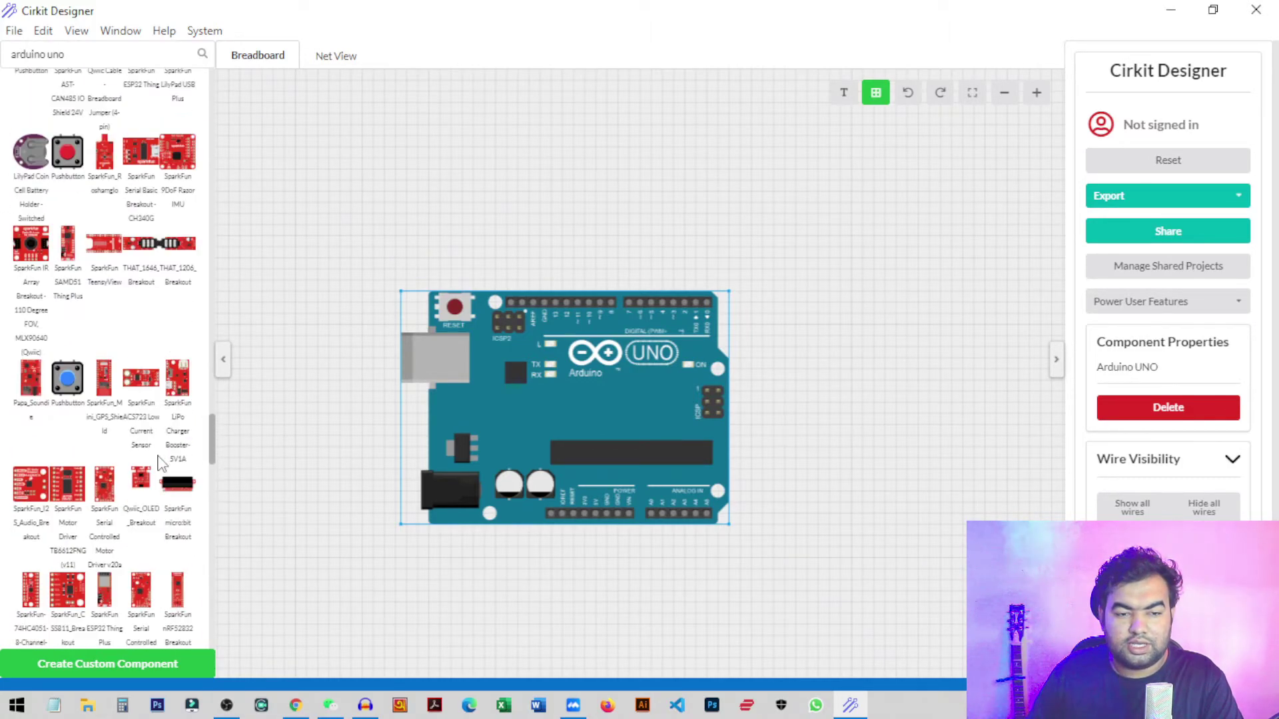
- Clear the 'arduino uno' search query and minimize Cirkit Designer
triple_click(93, 64)
key(BackSpace)
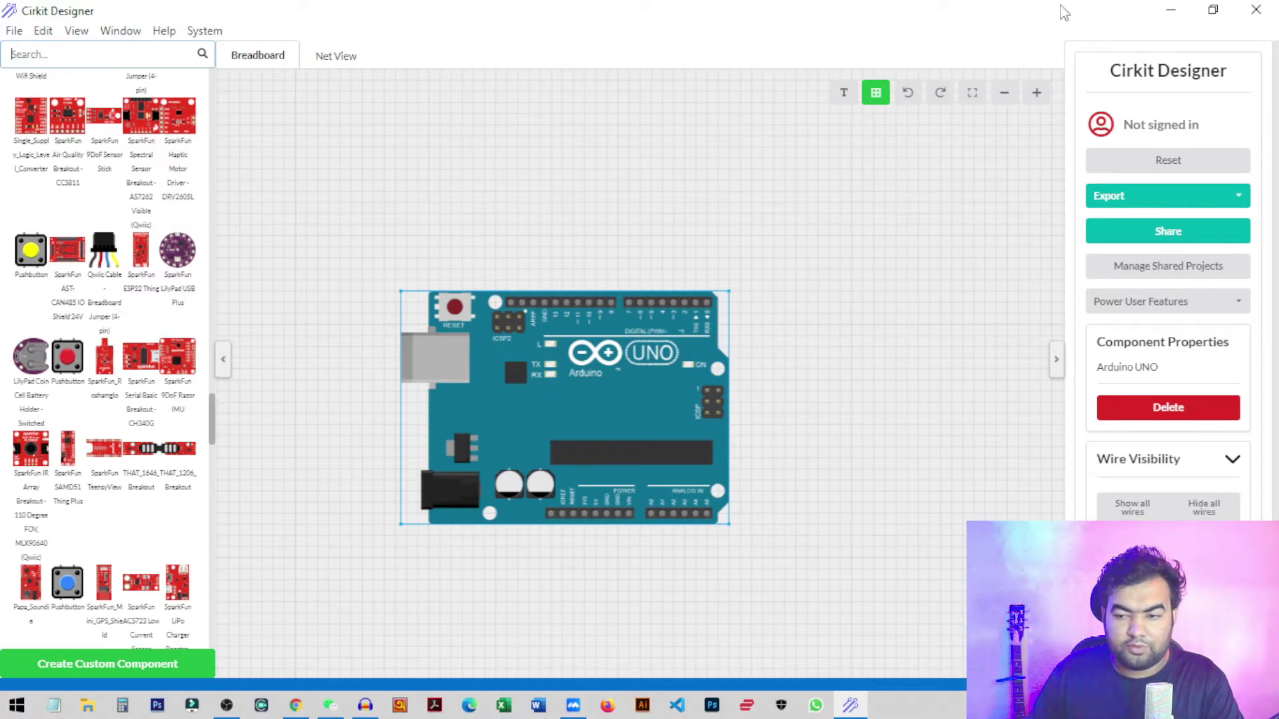
click(1170, 10)
- View the 575bbbaaf… ESP8266 PNG in Photos, close it, and restore Cirkit Designer
double_click(467, 36)
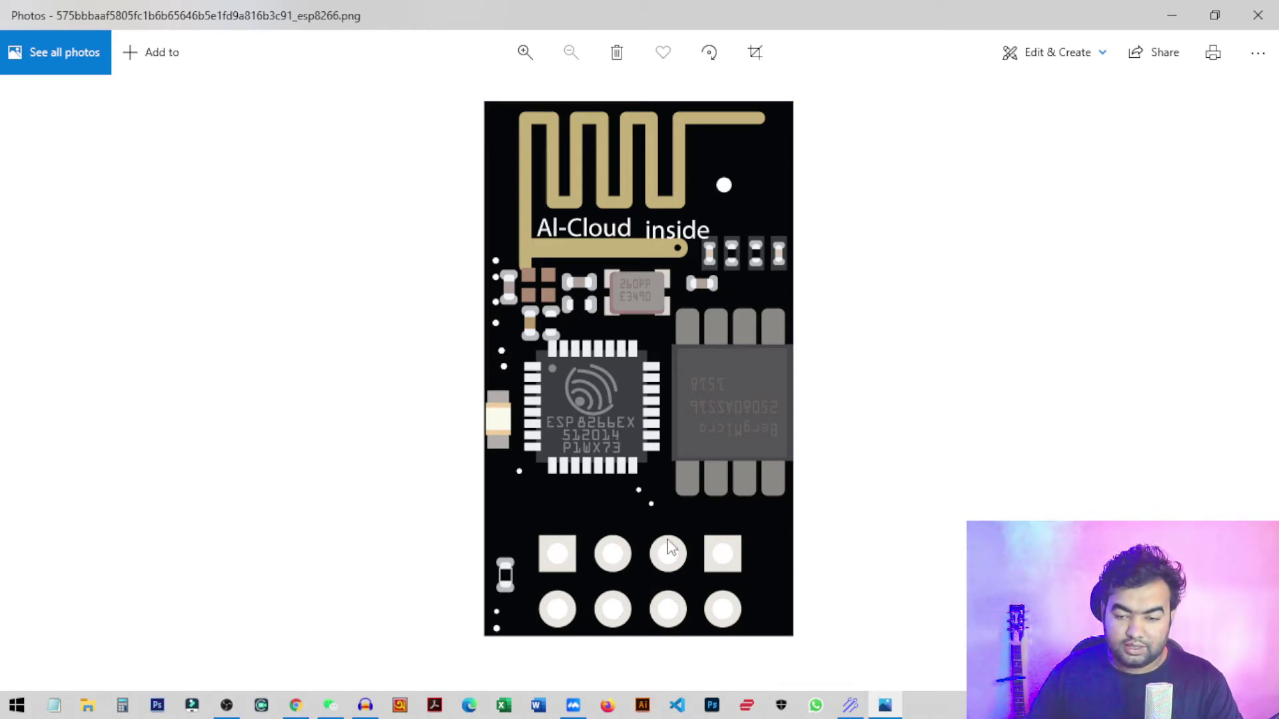
click(1259, 26)
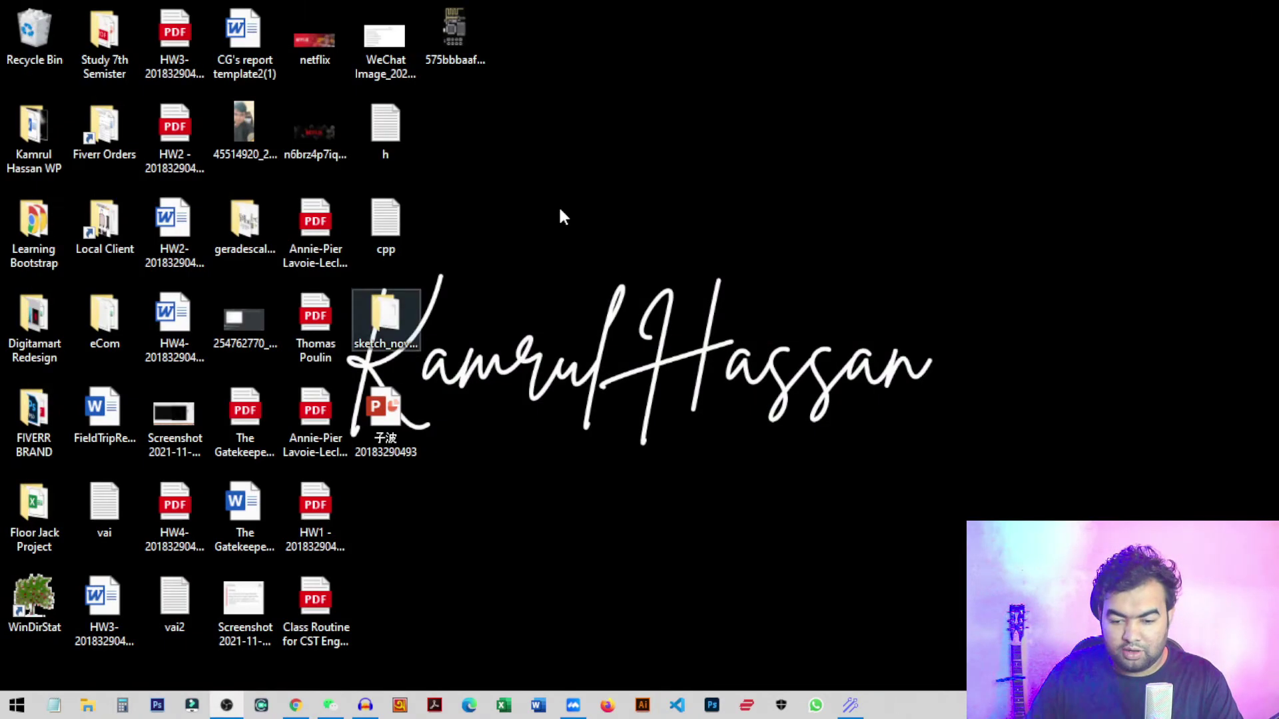
click(850, 705)
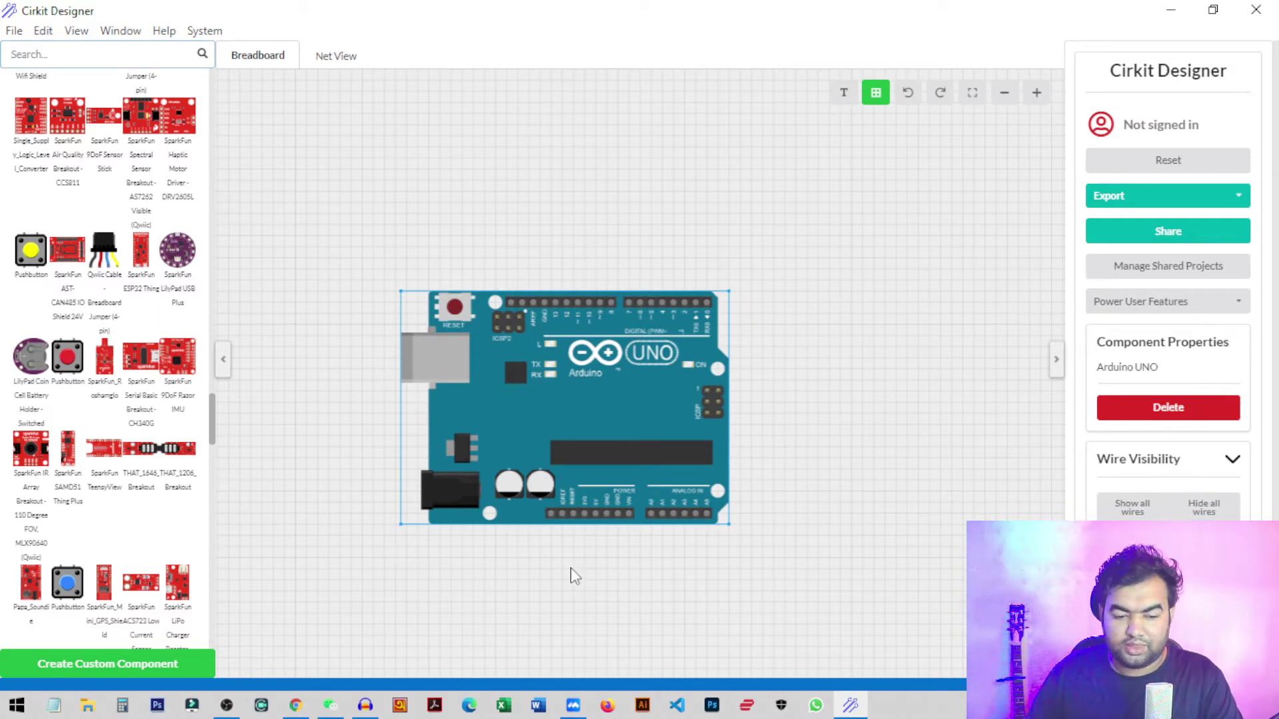
- Shift the Arduino UNO slightly and launch the Create Custom Component wizard
drag(577, 361, 610, 382)
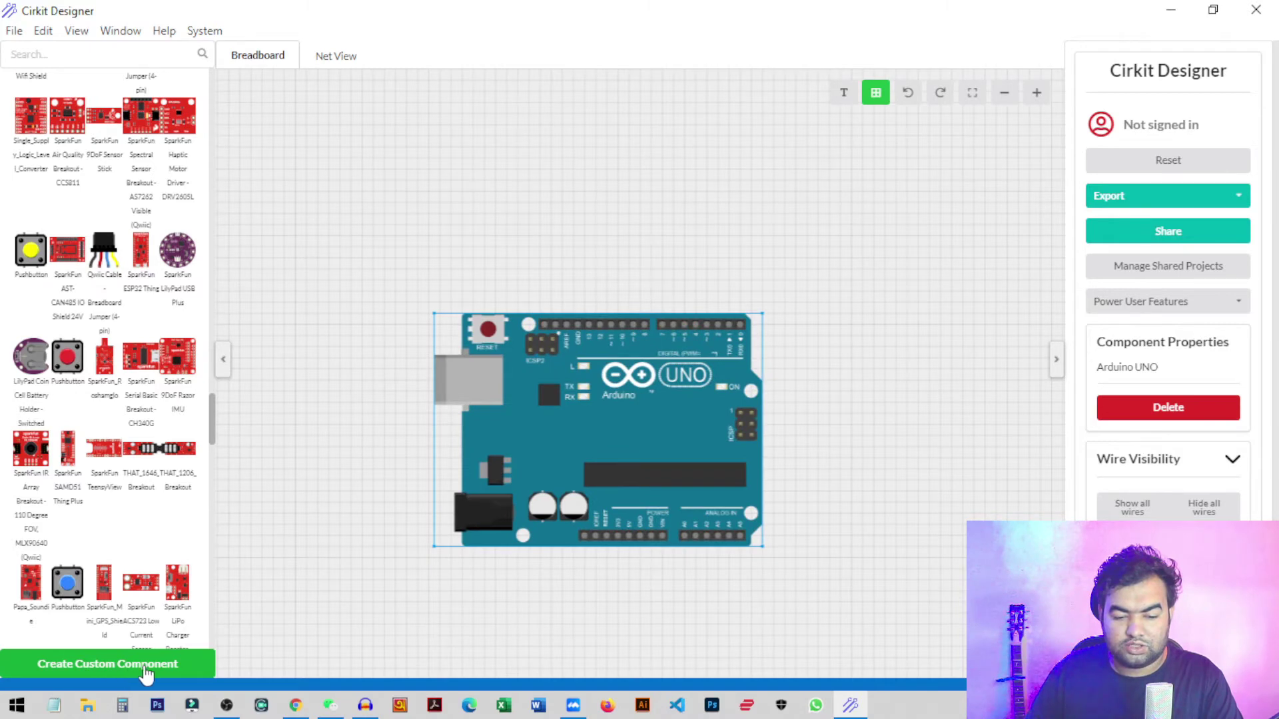
click(146, 673)
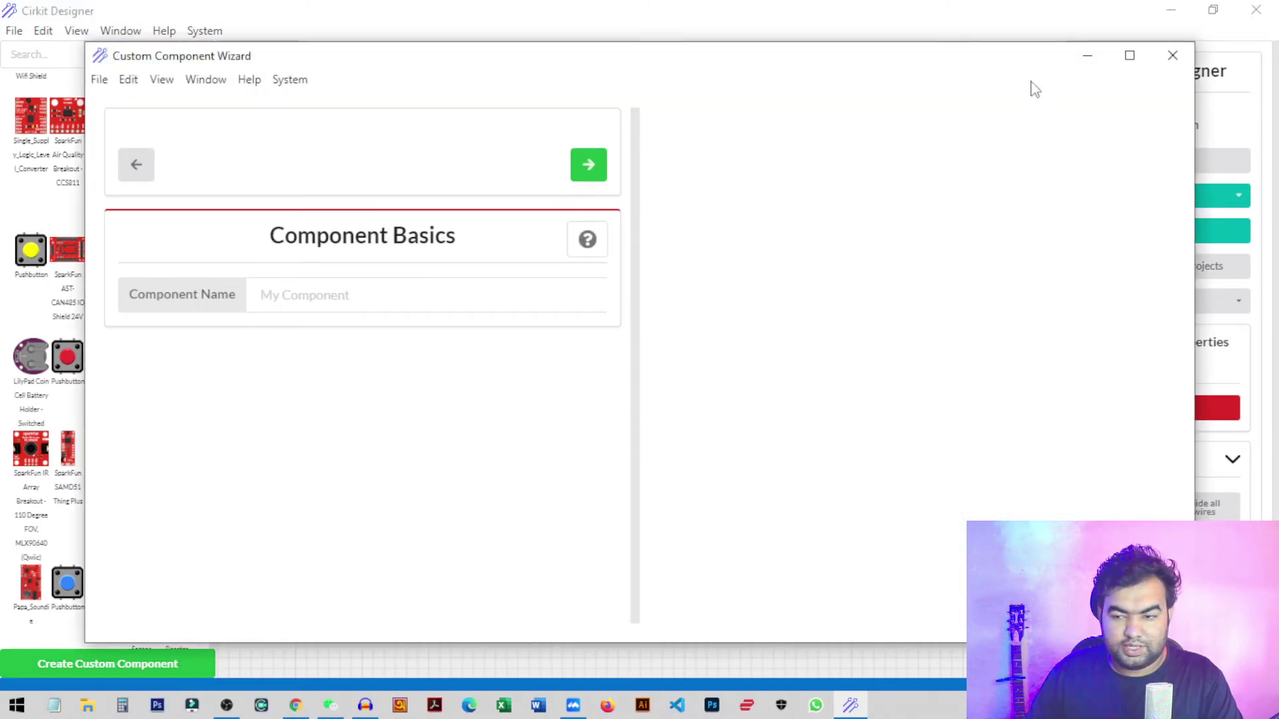
click(1133, 55)
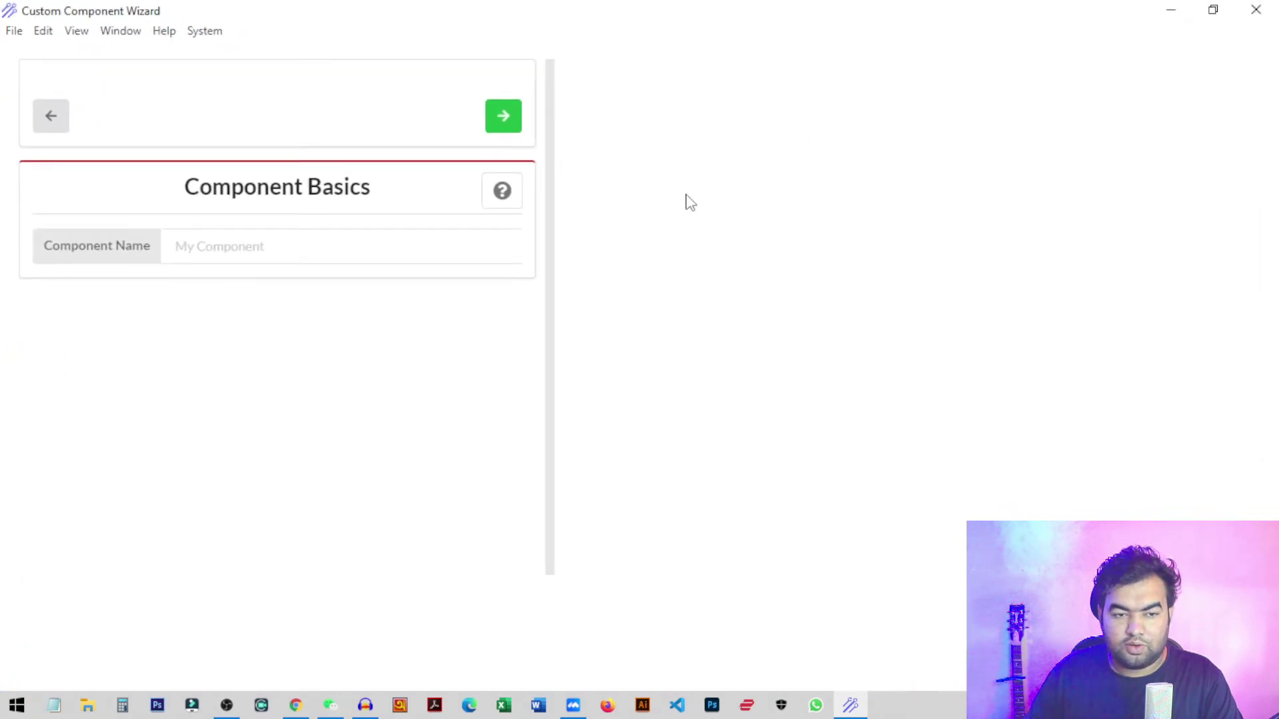
click(1213, 10)
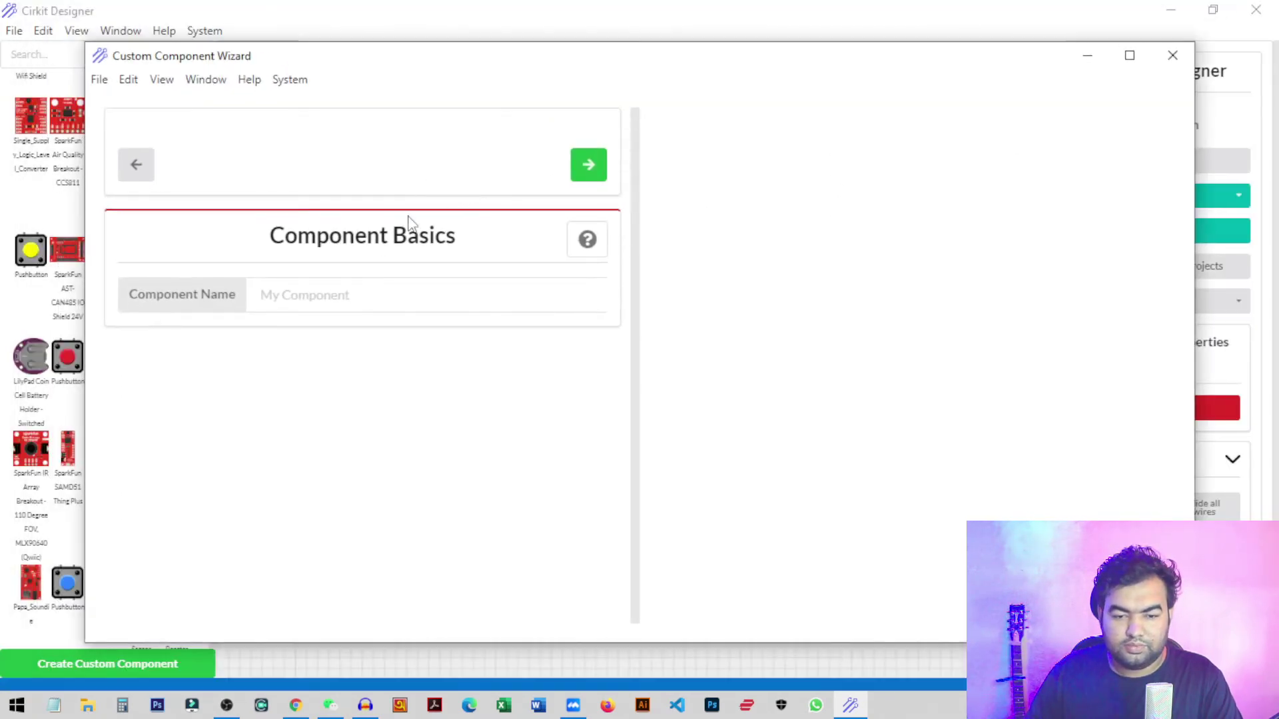
- Name the component 'ESP8266 WIFI' and advance to Step 2, Define Component Pins
click(291, 294)
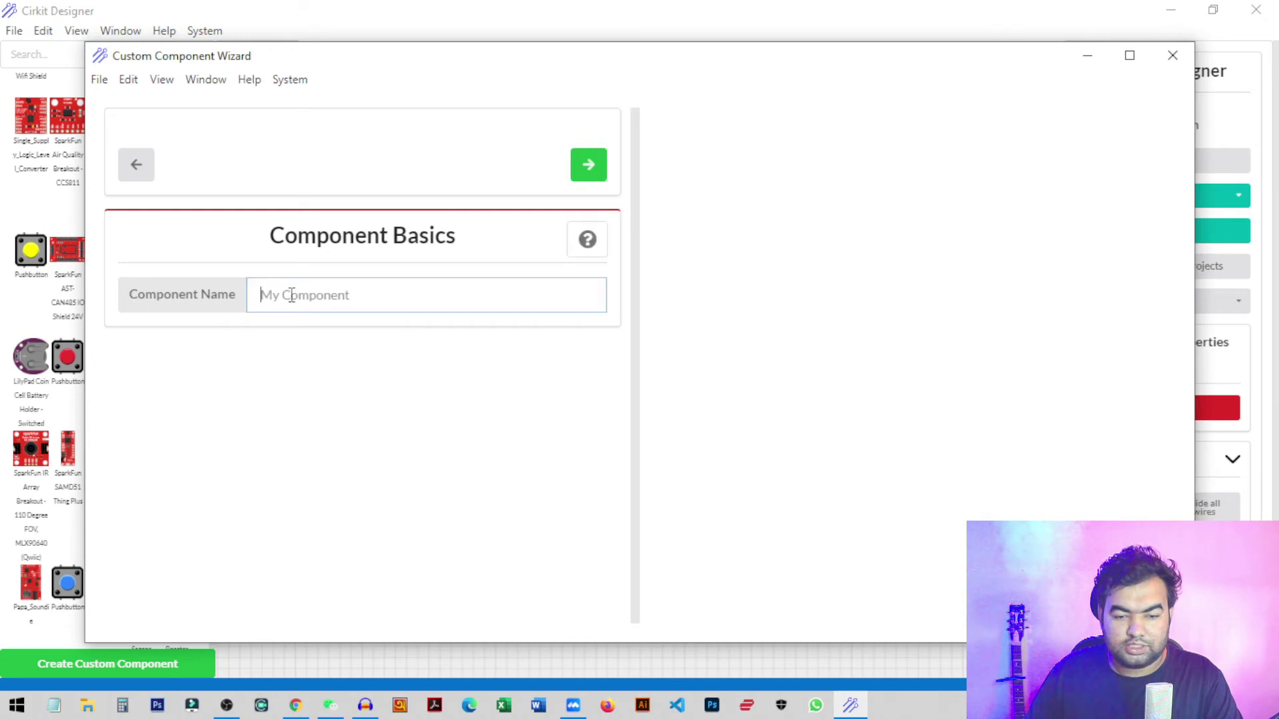
text(ESP8)
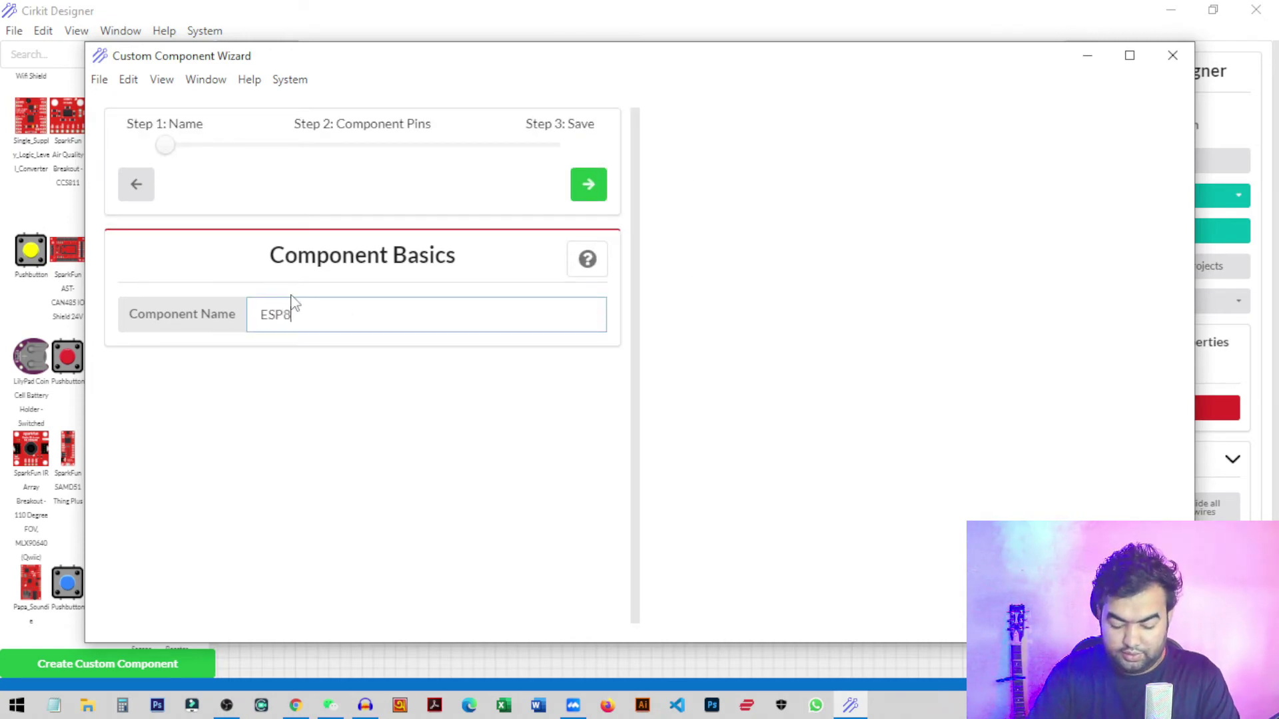
text(266)
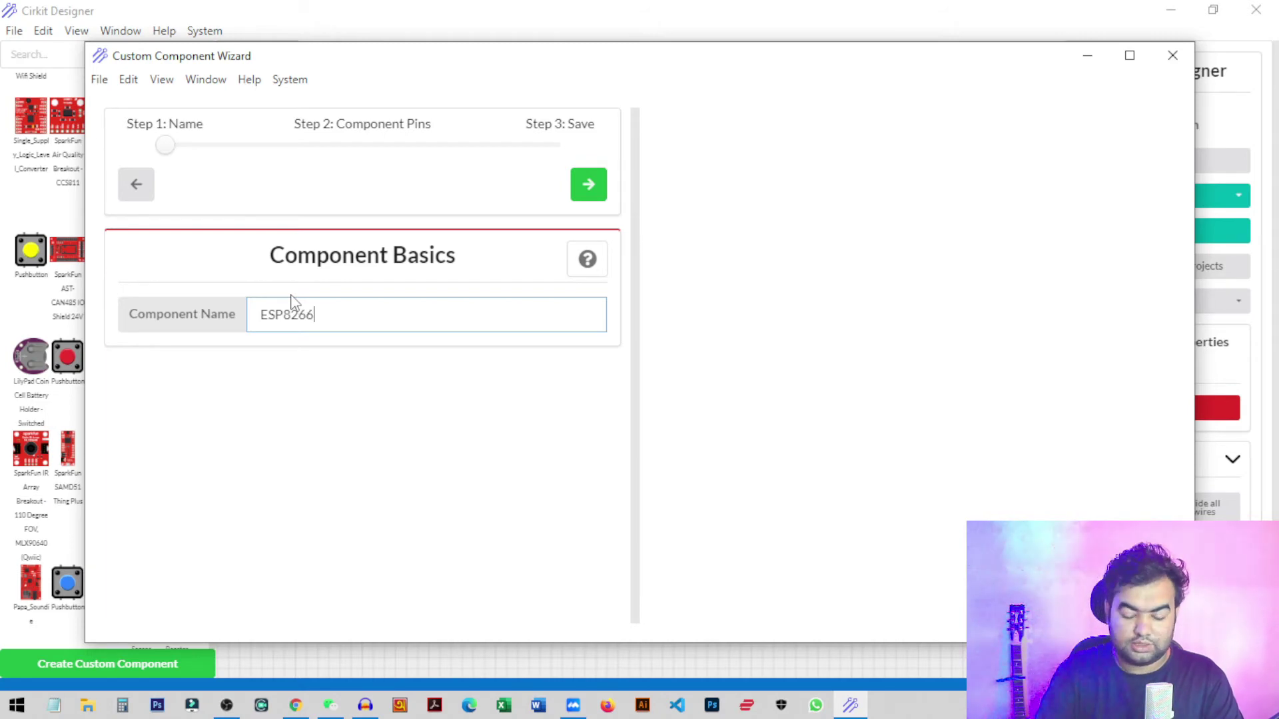
text( WIW)
key(BackSpace)
text(FI)
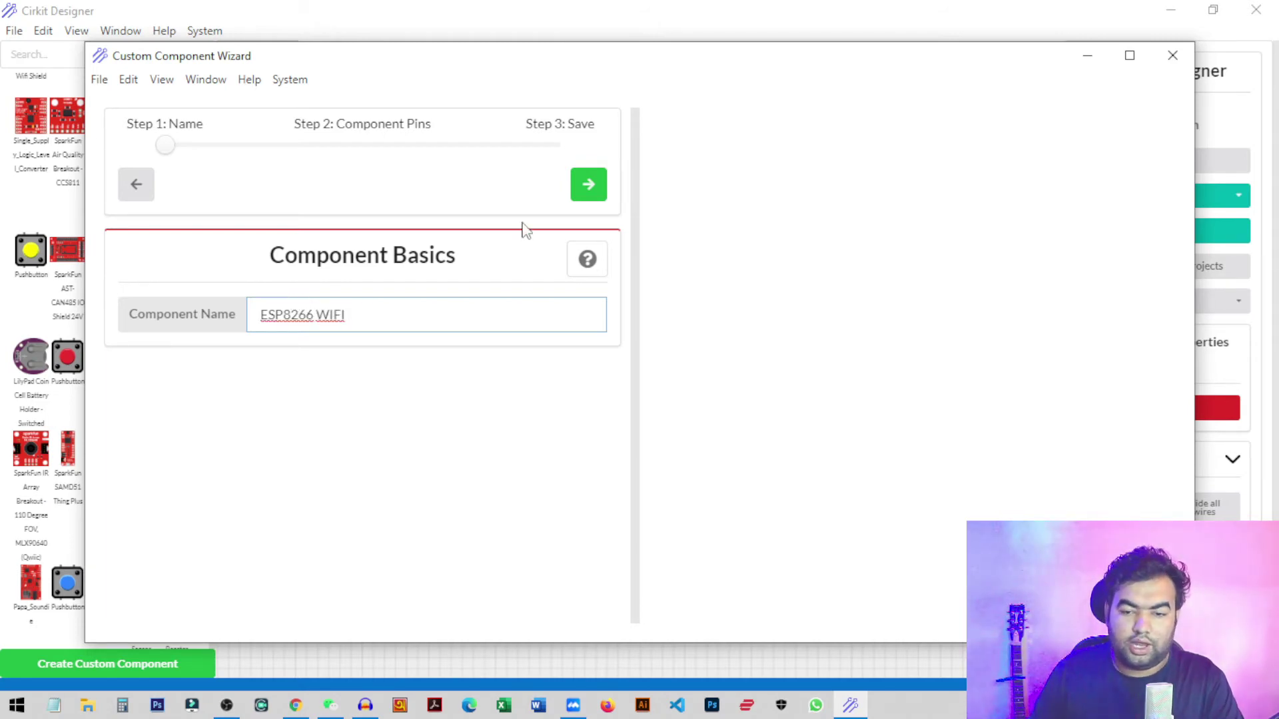
click(589, 190)
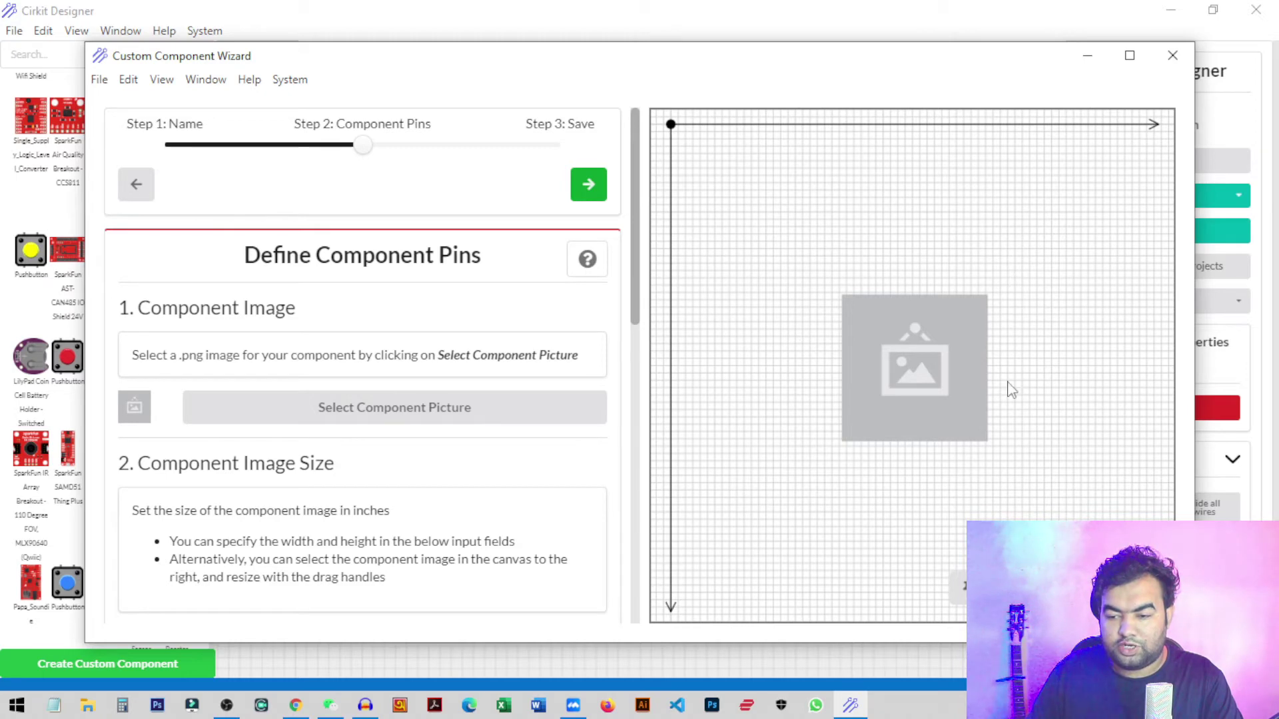
- Load the ESP8266 board picture from the Desktop as the component image
click(397, 409)
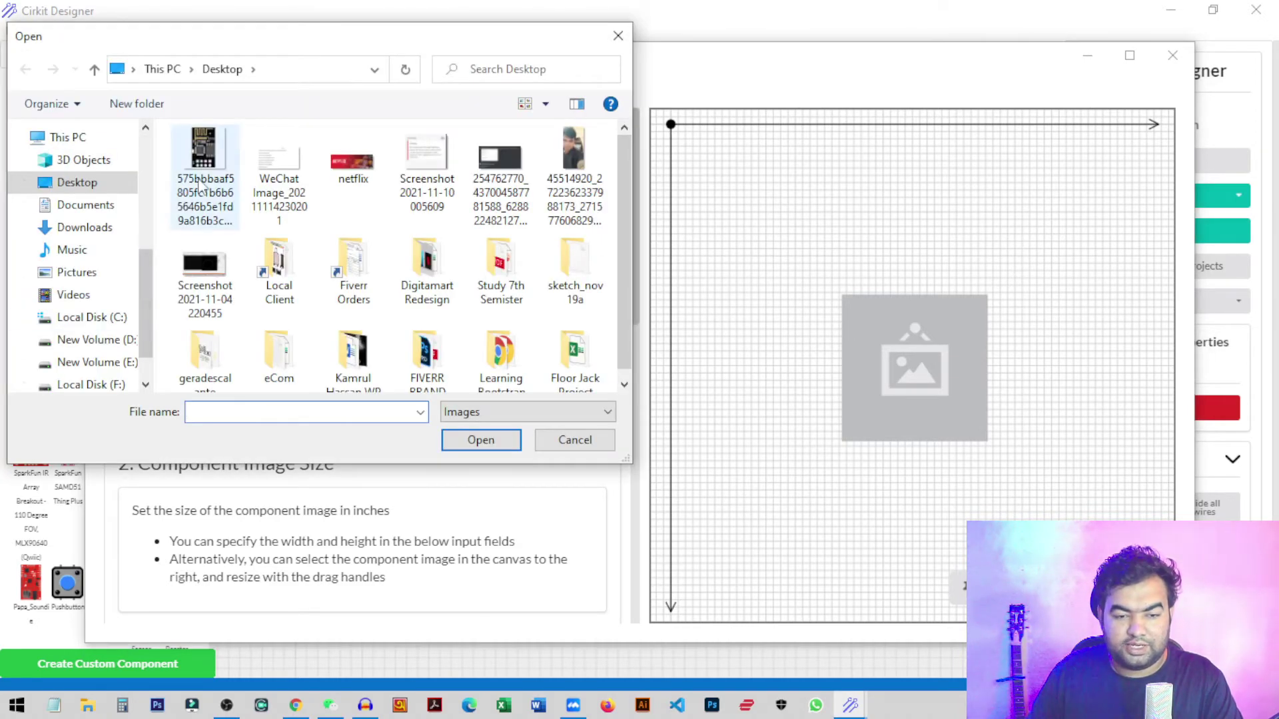
click(223, 174)
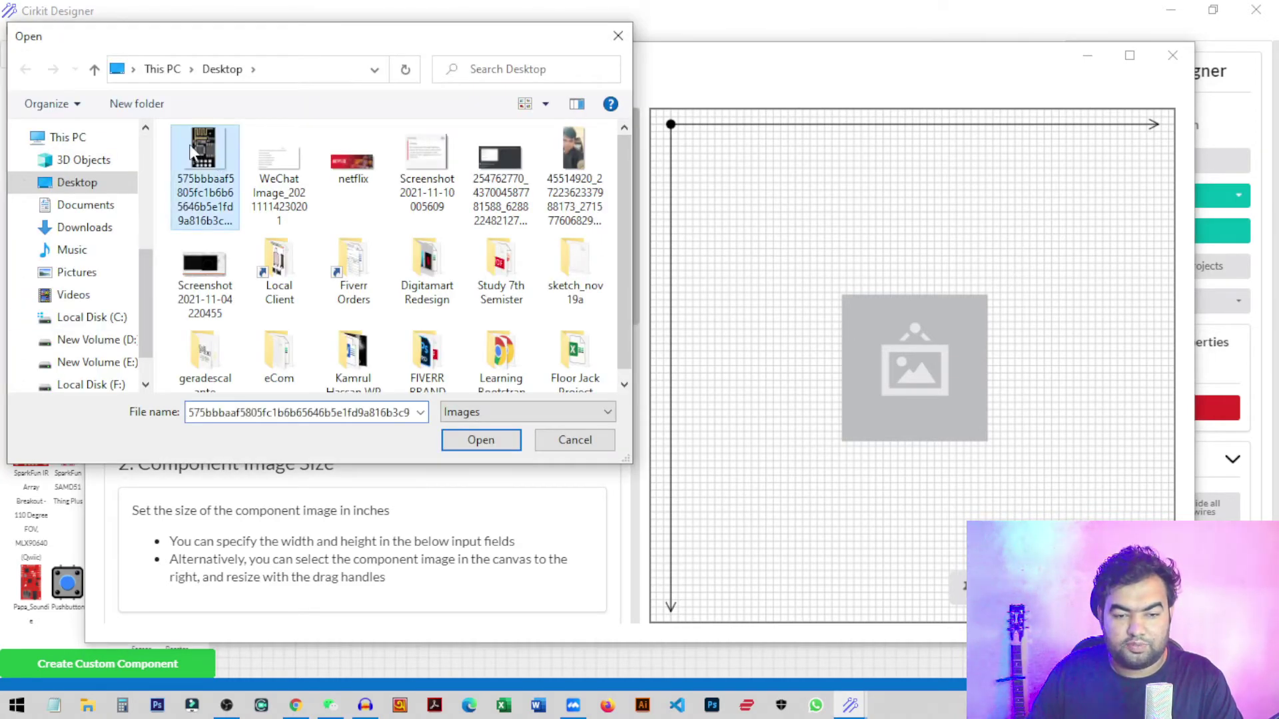
click(485, 442)
- Enlarge and reposition the board image on the pin-definition canvas
click(916, 377)
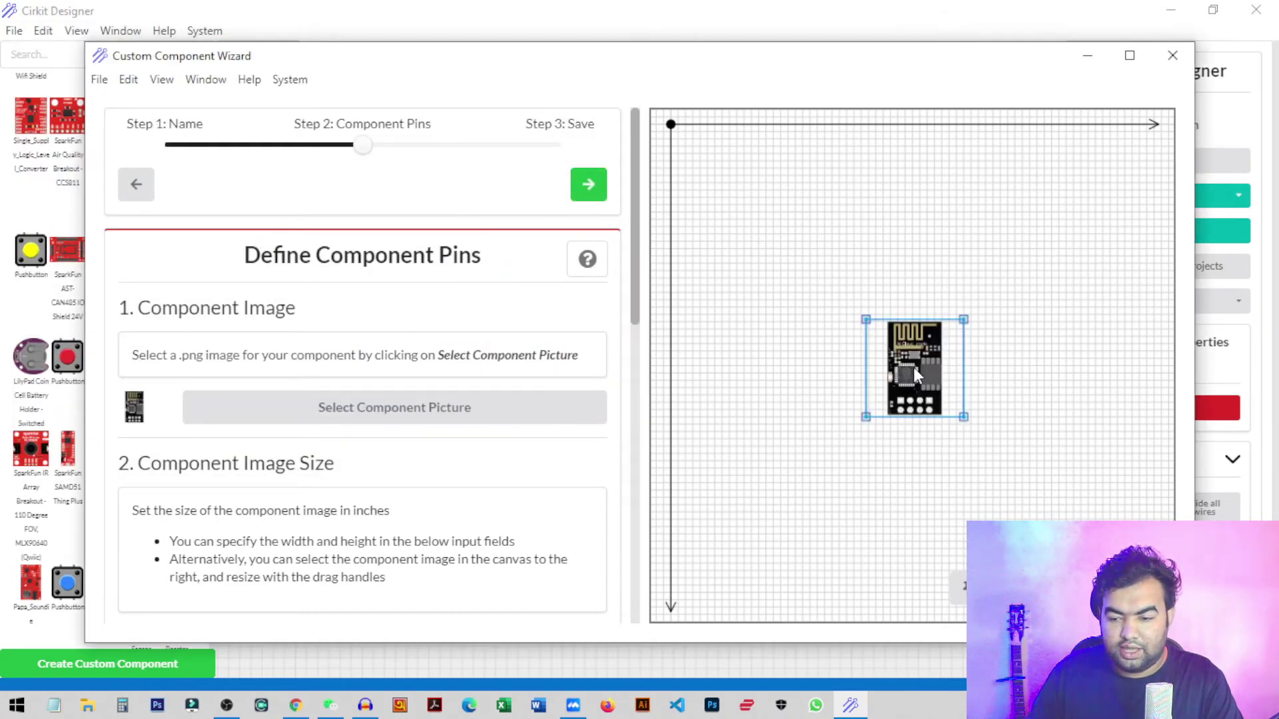
drag(965, 420, 1080, 534)
drag(1019, 487, 1046, 489)
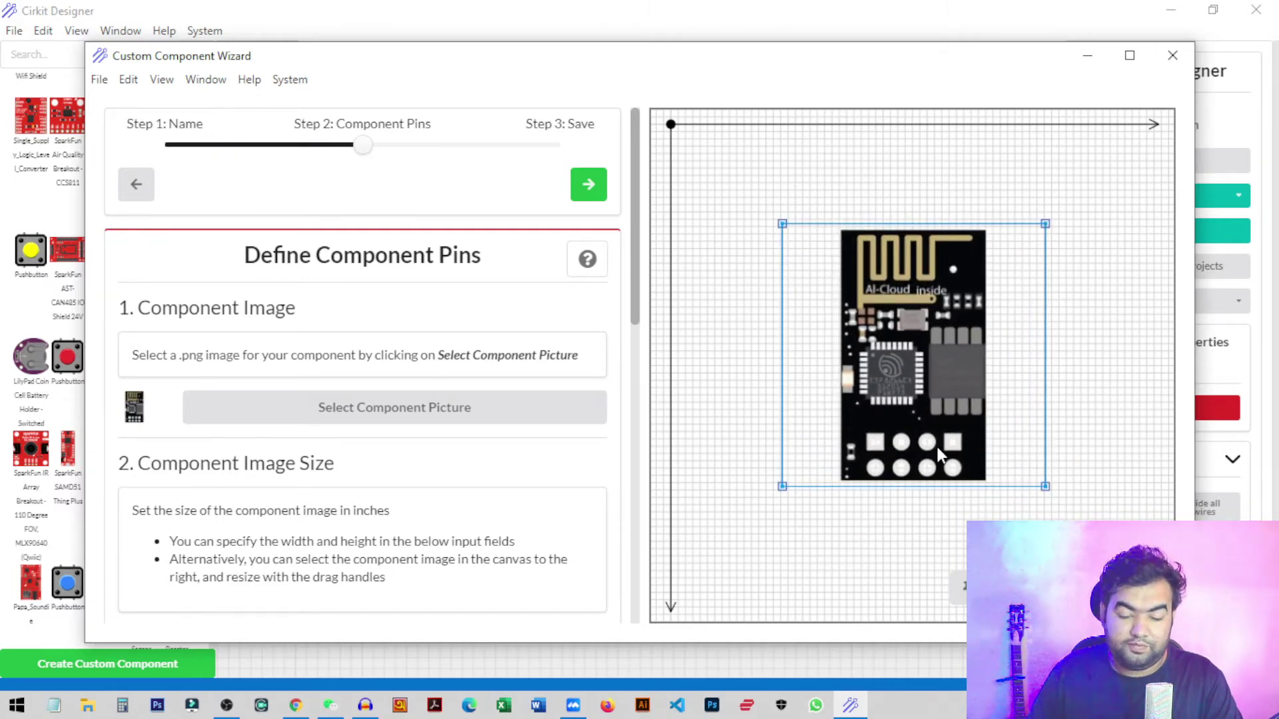
click(921, 537)
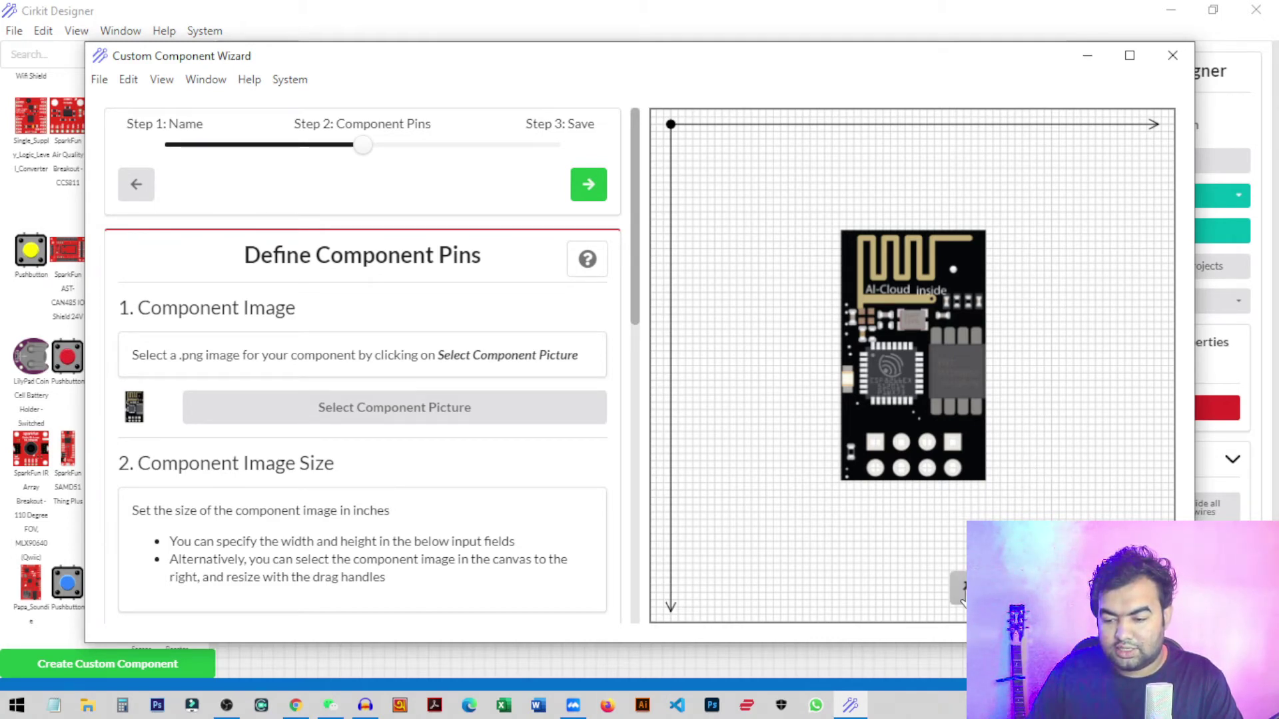
- Add pins on all four top-row header holes plus the fourth and second bottom-row holes
click(876, 443)
click(902, 443)
click(927, 443)
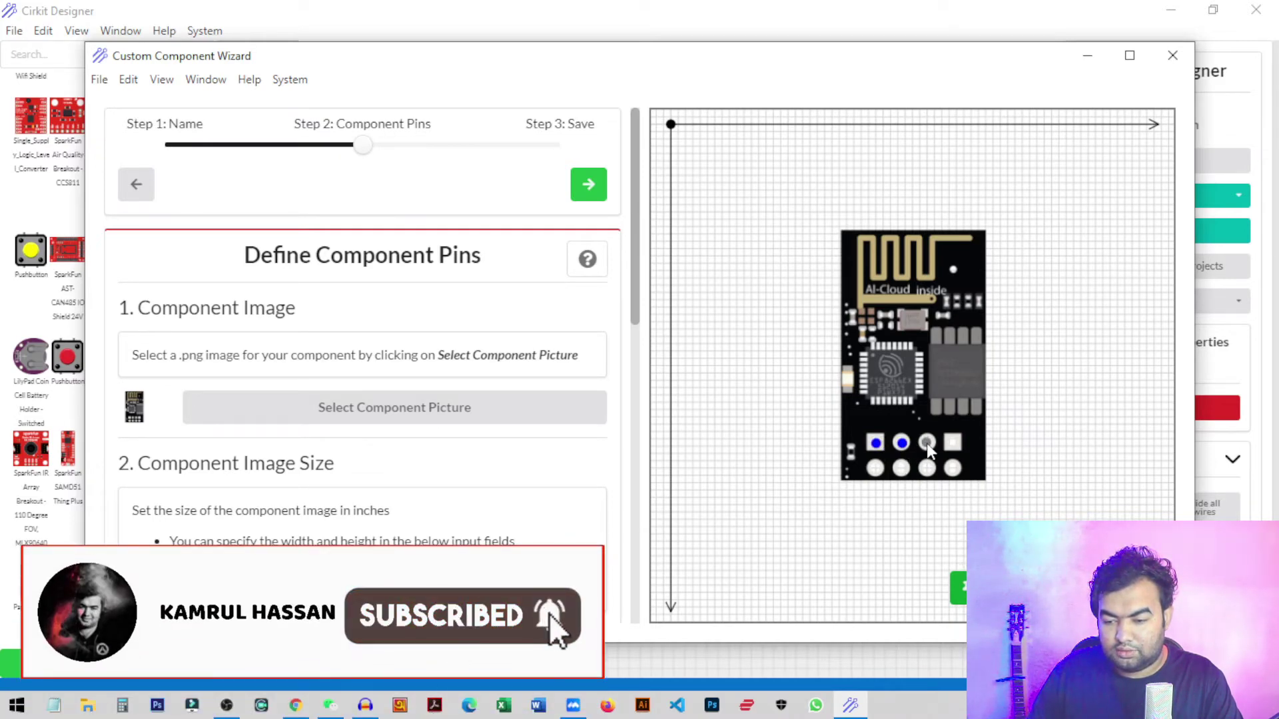
click(953, 443)
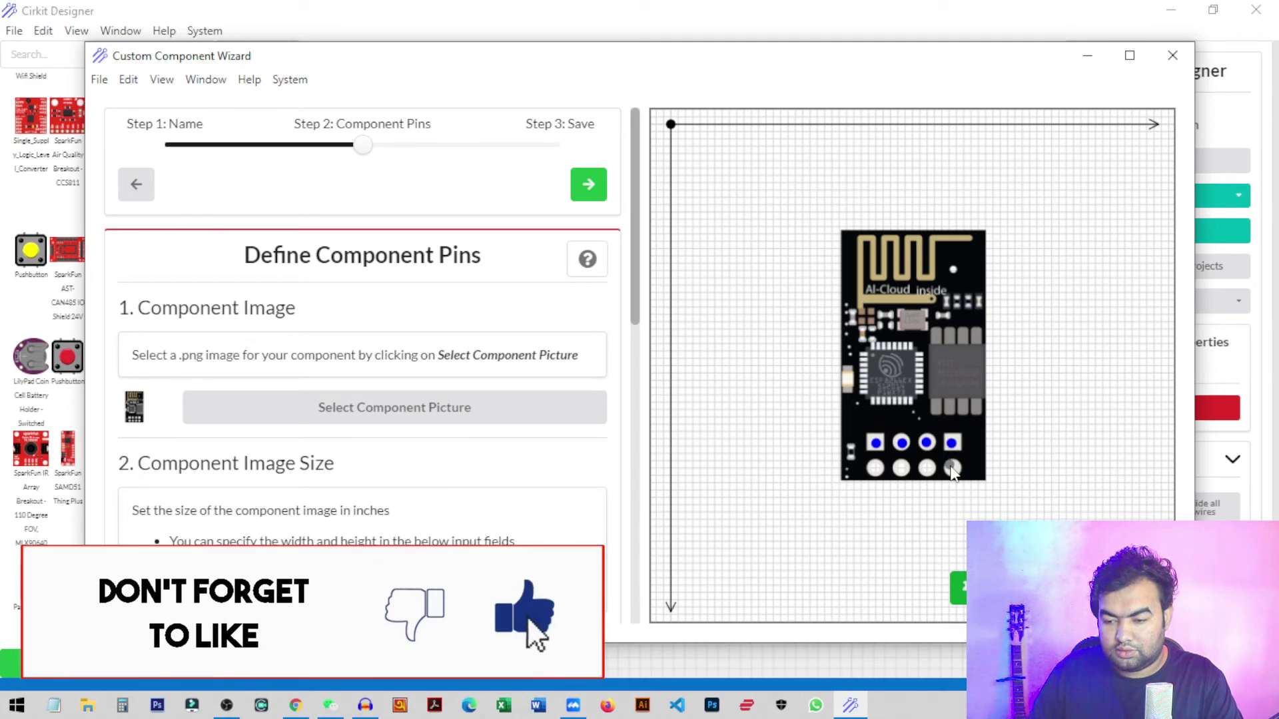
click(954, 469)
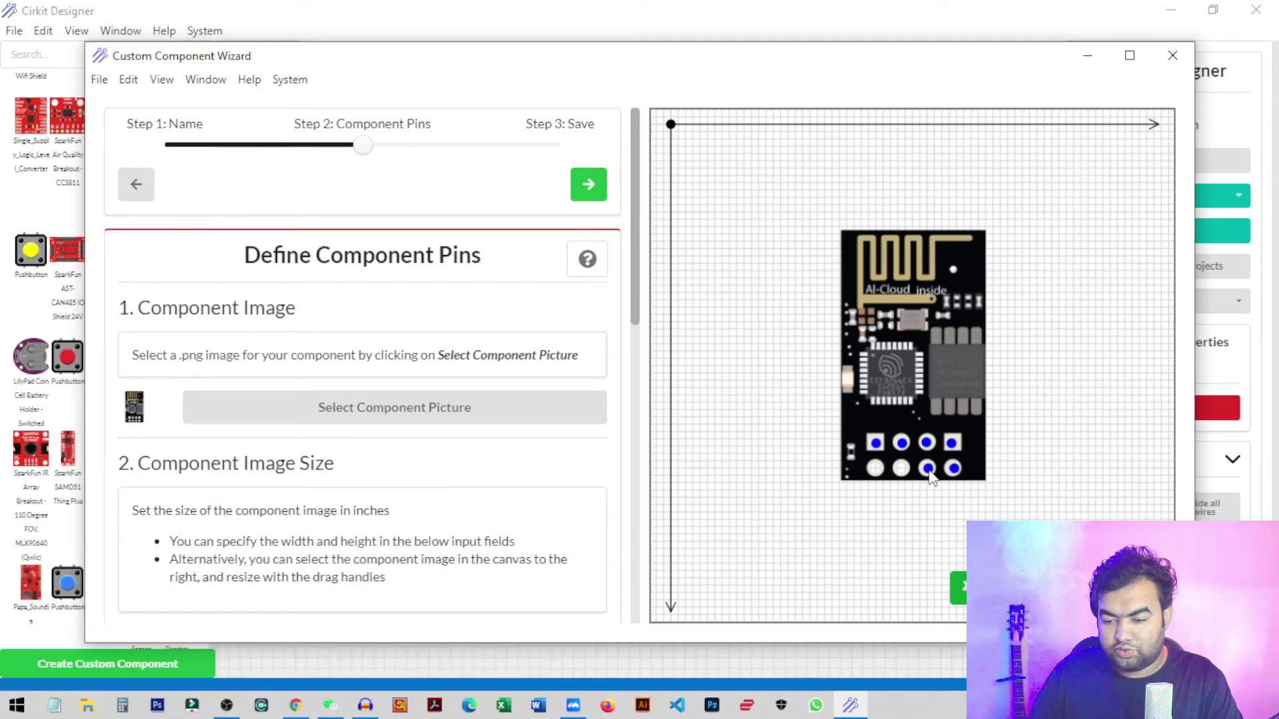
click(902, 470)
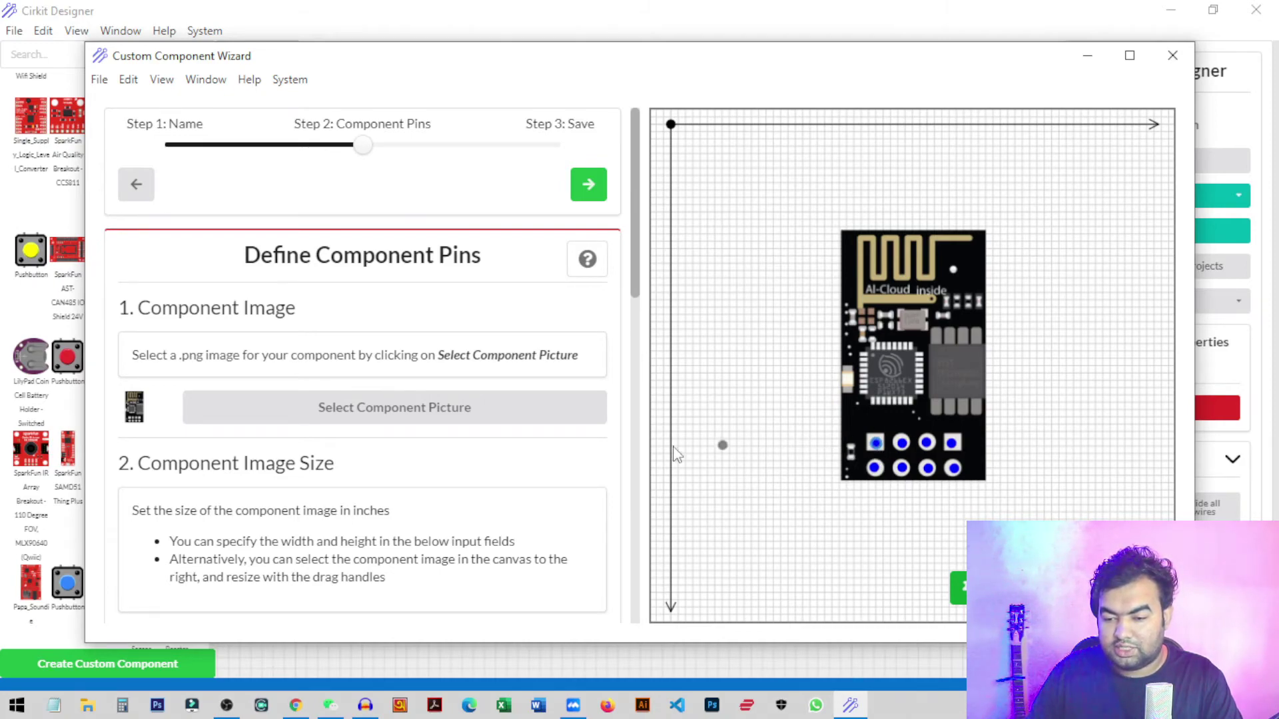
- Label the ESP8266's top-left pin GND and the top-right pin R
scroll(542, 437, down, 10)
scroll(257, 371, down, 3)
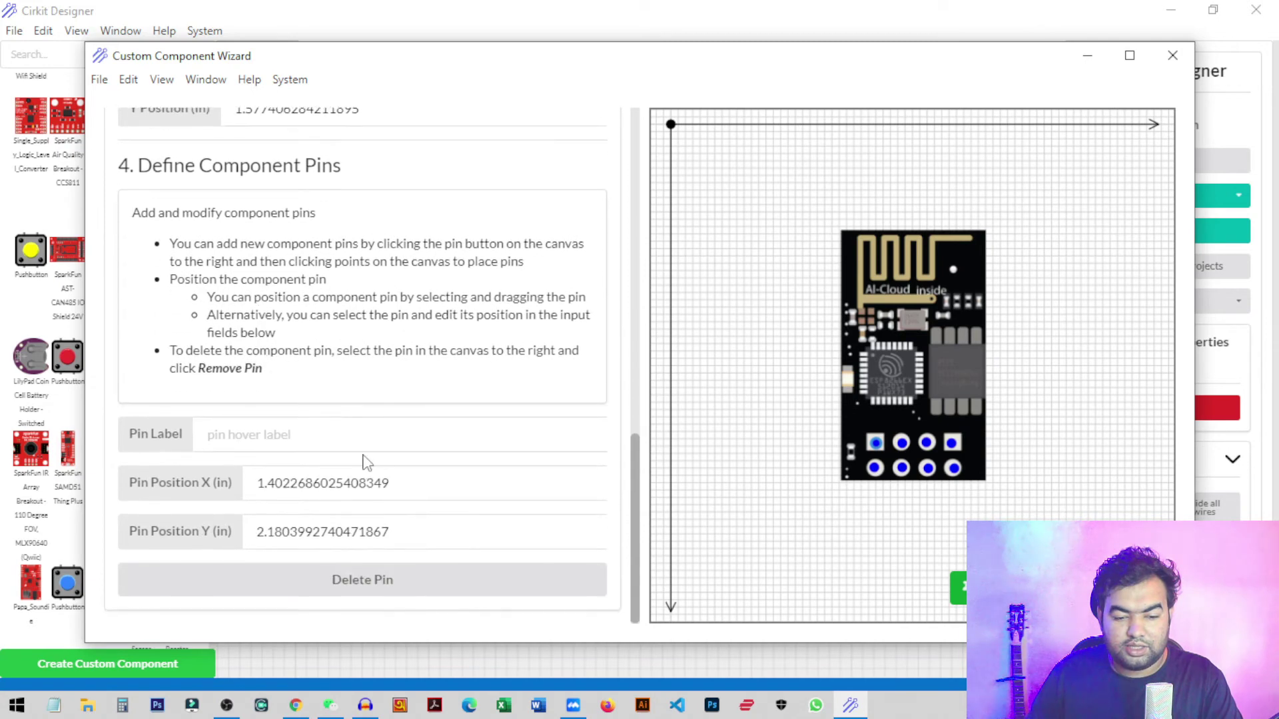
click(301, 444)
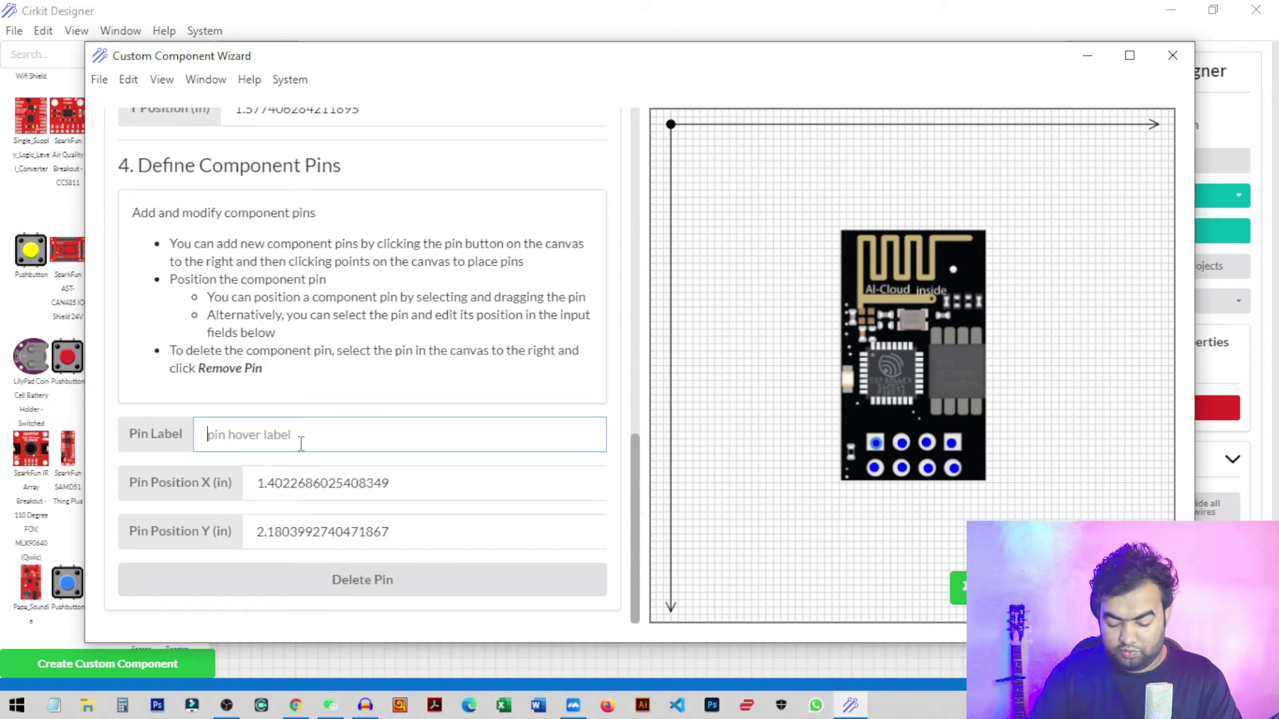
text(GND)
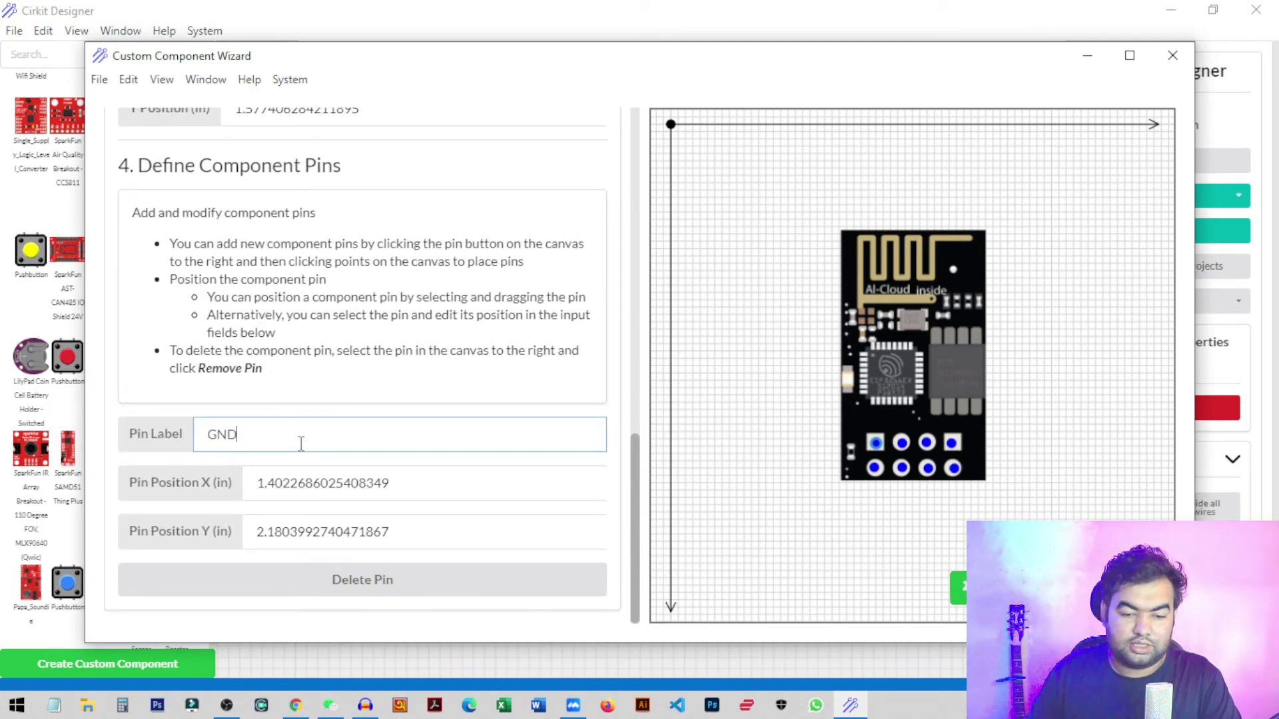
click(952, 445)
click(358, 433)
text(RX)
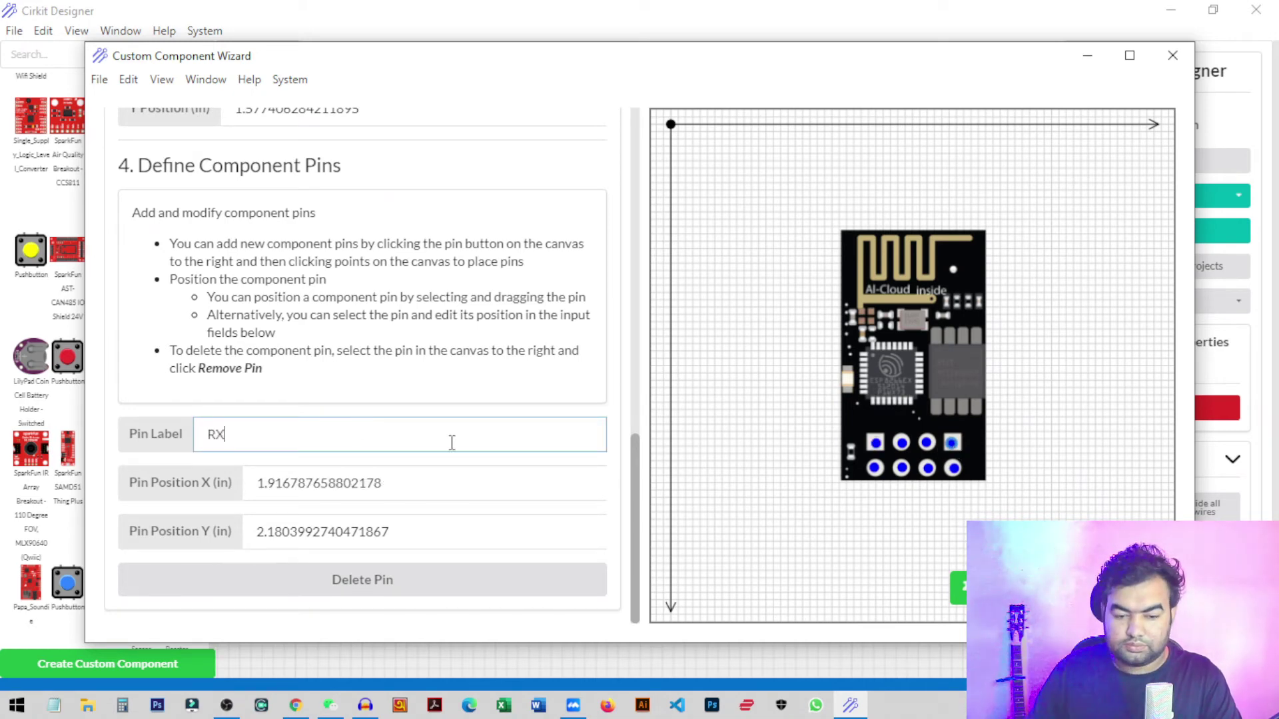
- Label the ESP8266's bottom-row pins TX, 3.3v and 3.3v
click(876, 470)
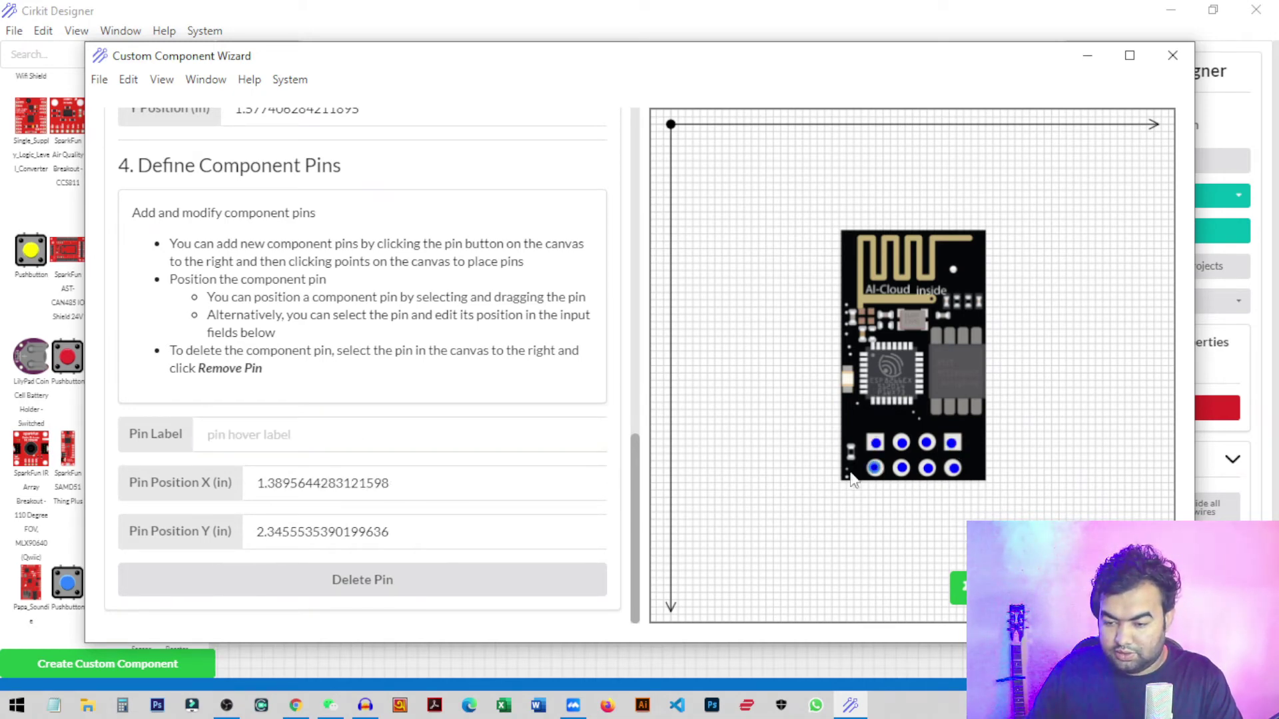
click(355, 429)
text(TX)
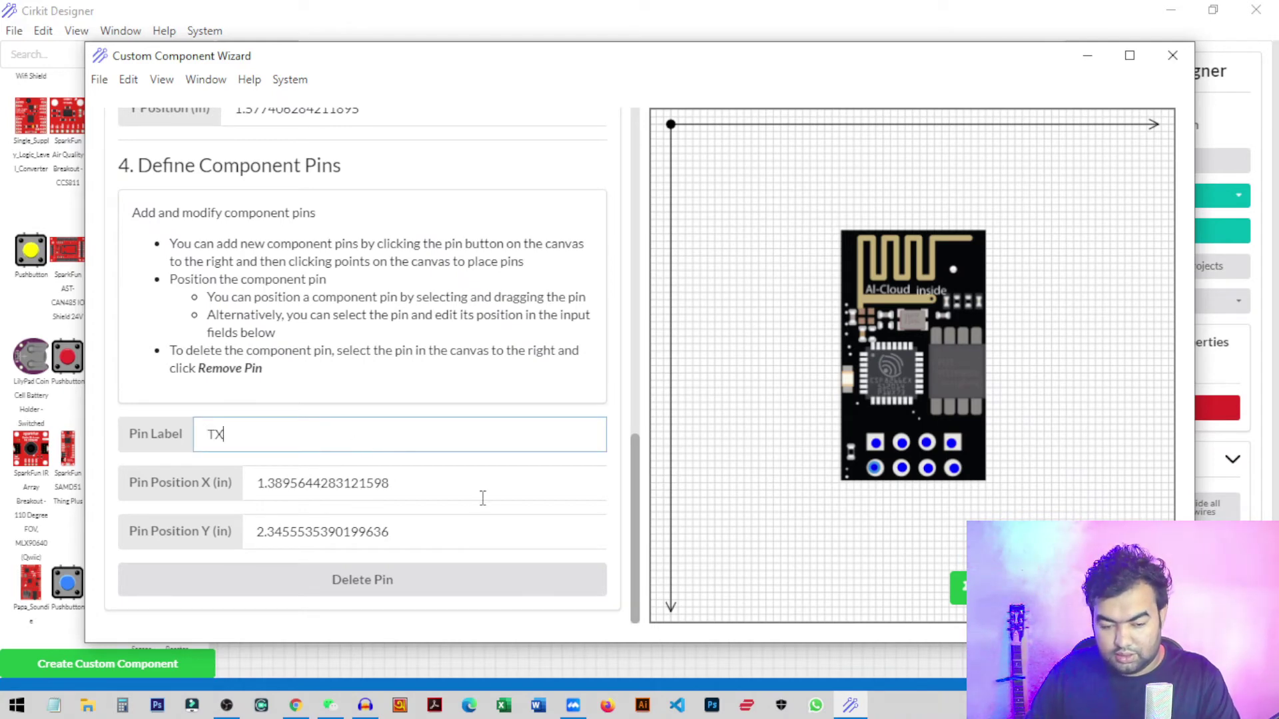
click(954, 470)
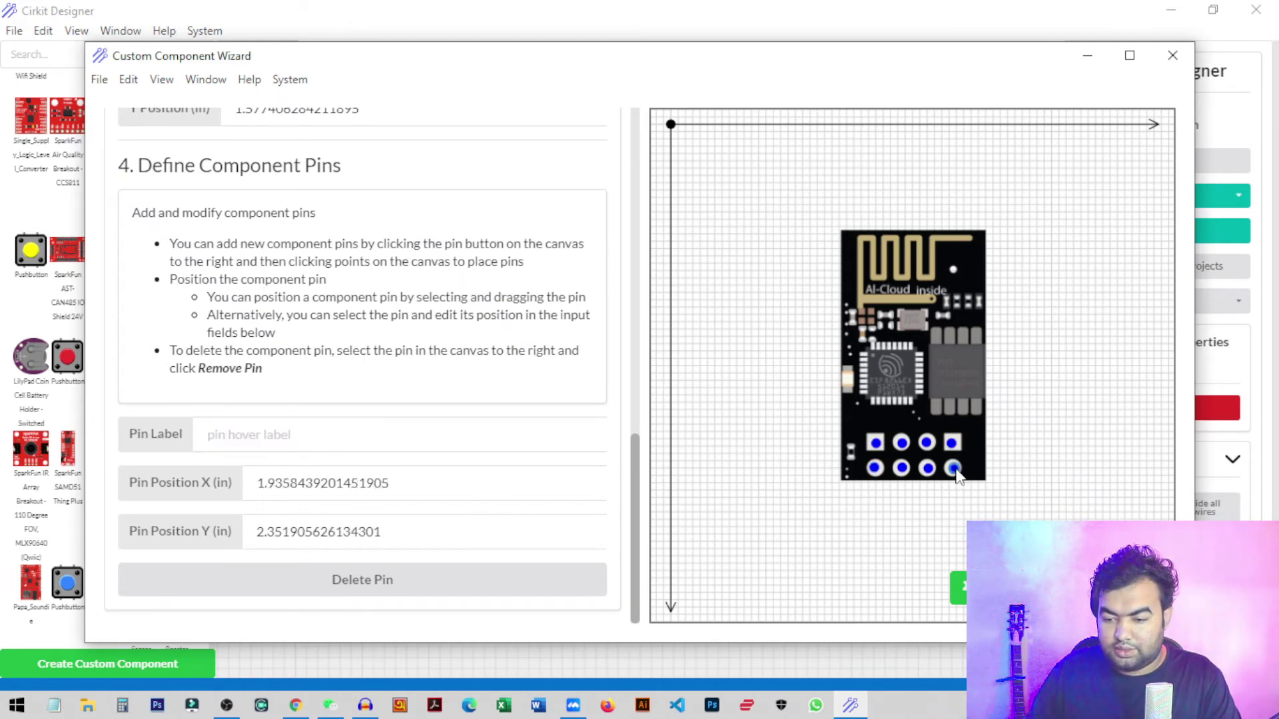
click(493, 436)
text(3.3v)
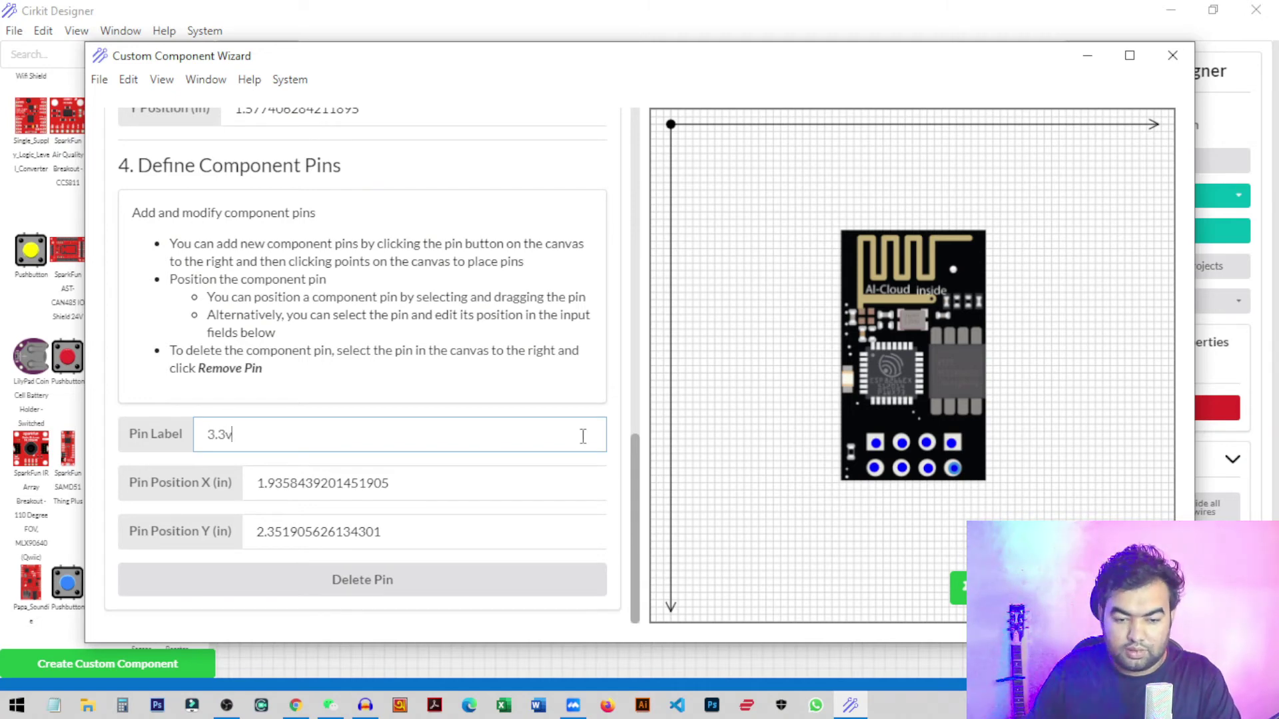
click(902, 471)
click(381, 440)
text(3.3)
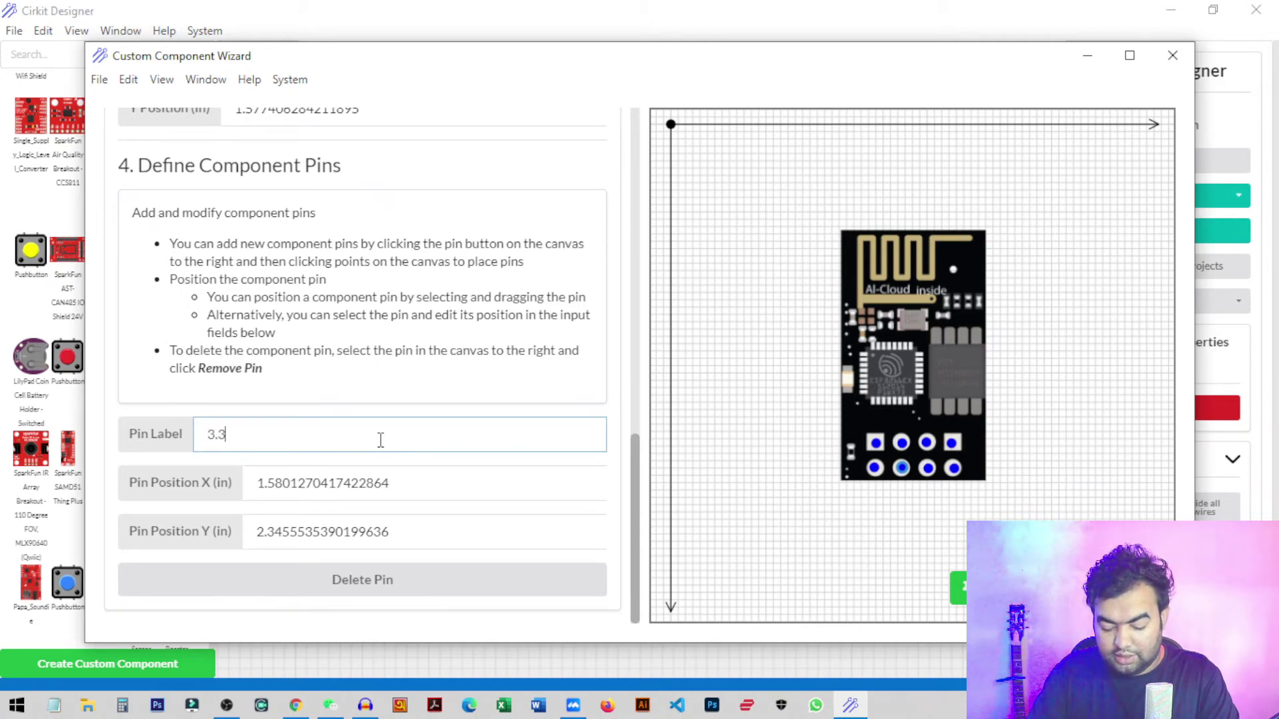
text(v)
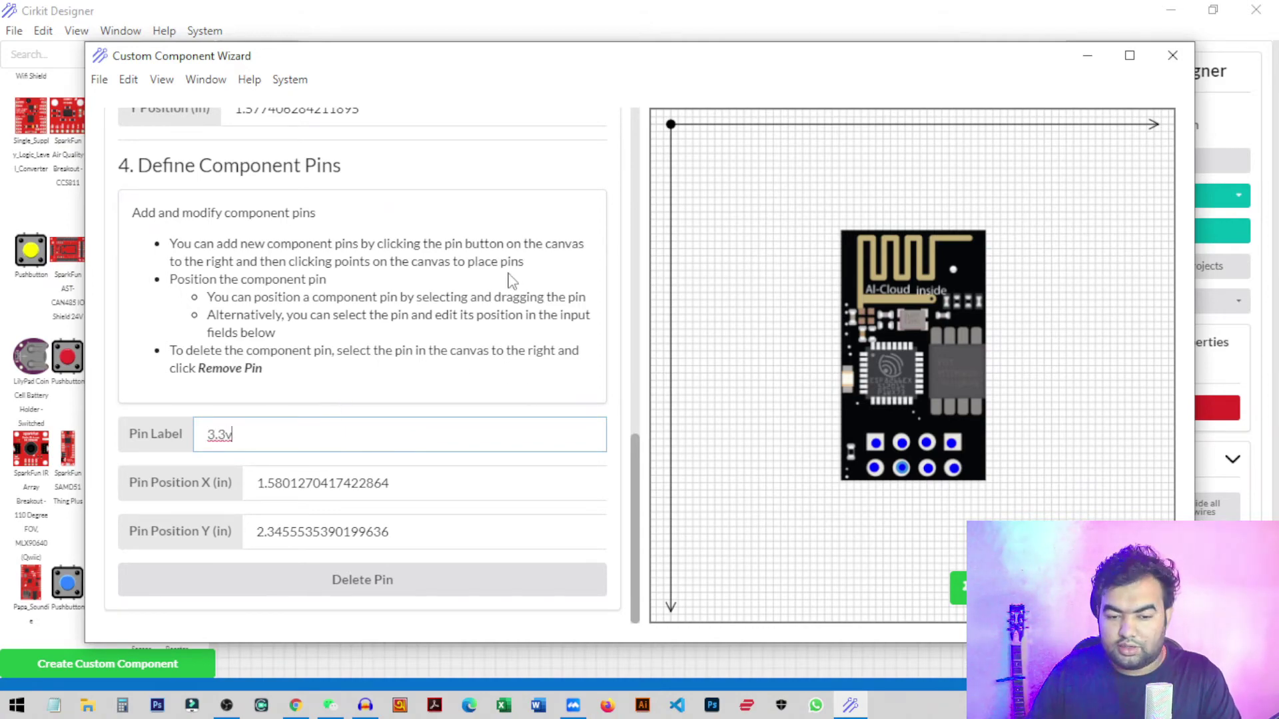
scroll(533, 314, up, 15)
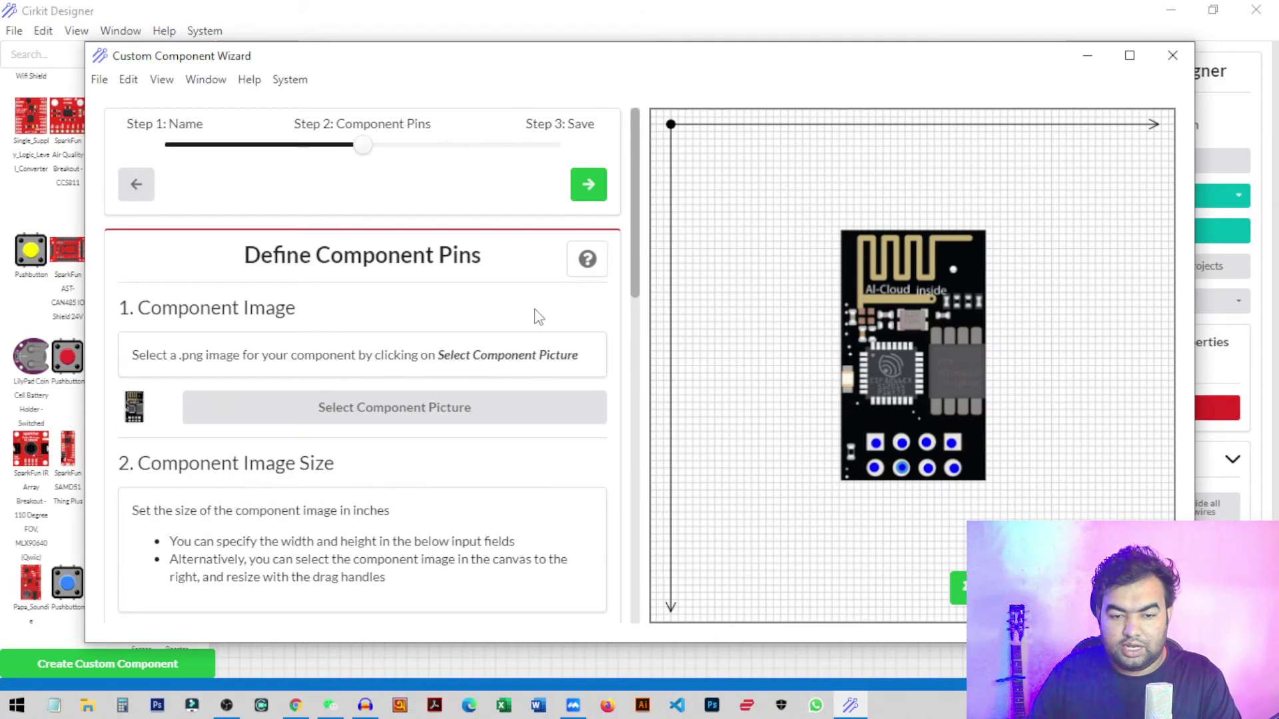
- Save the ESP8266 WIFI component, place it above the Arduino UNO, and nudge the Arduino lower
click(588, 184)
click(386, 389)
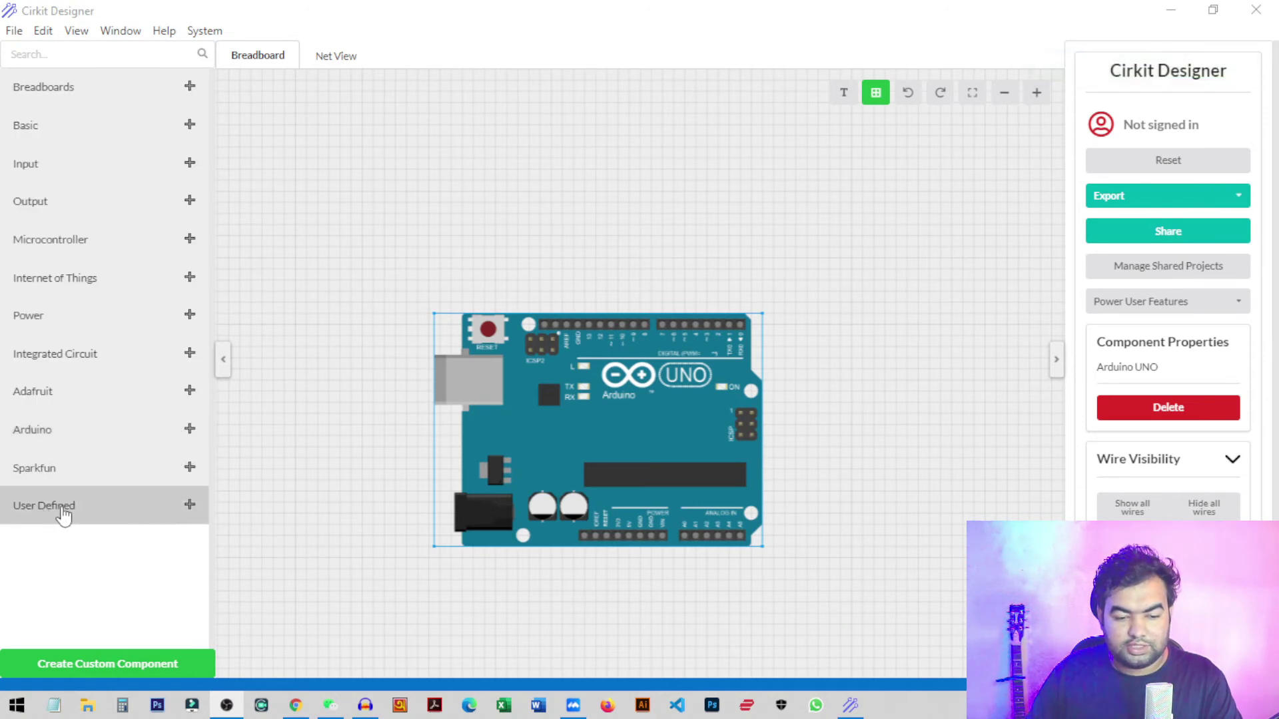
click(160, 517)
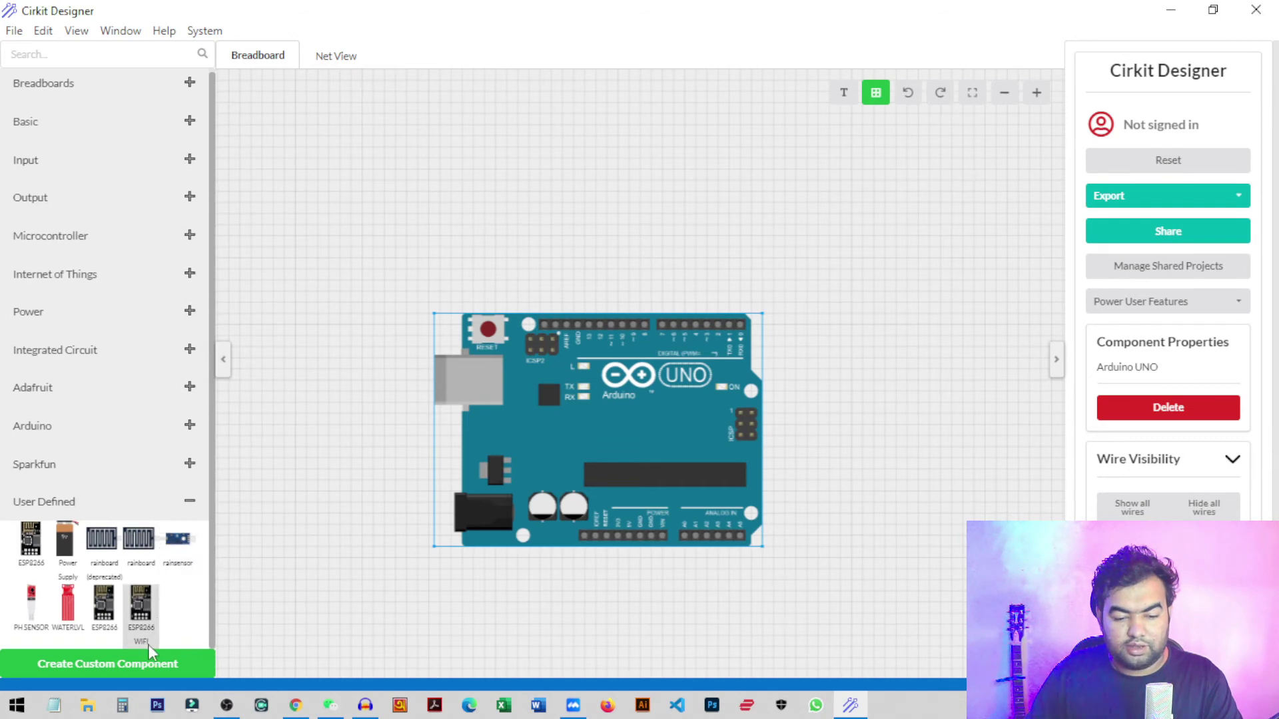
drag(150, 642, 895, 345)
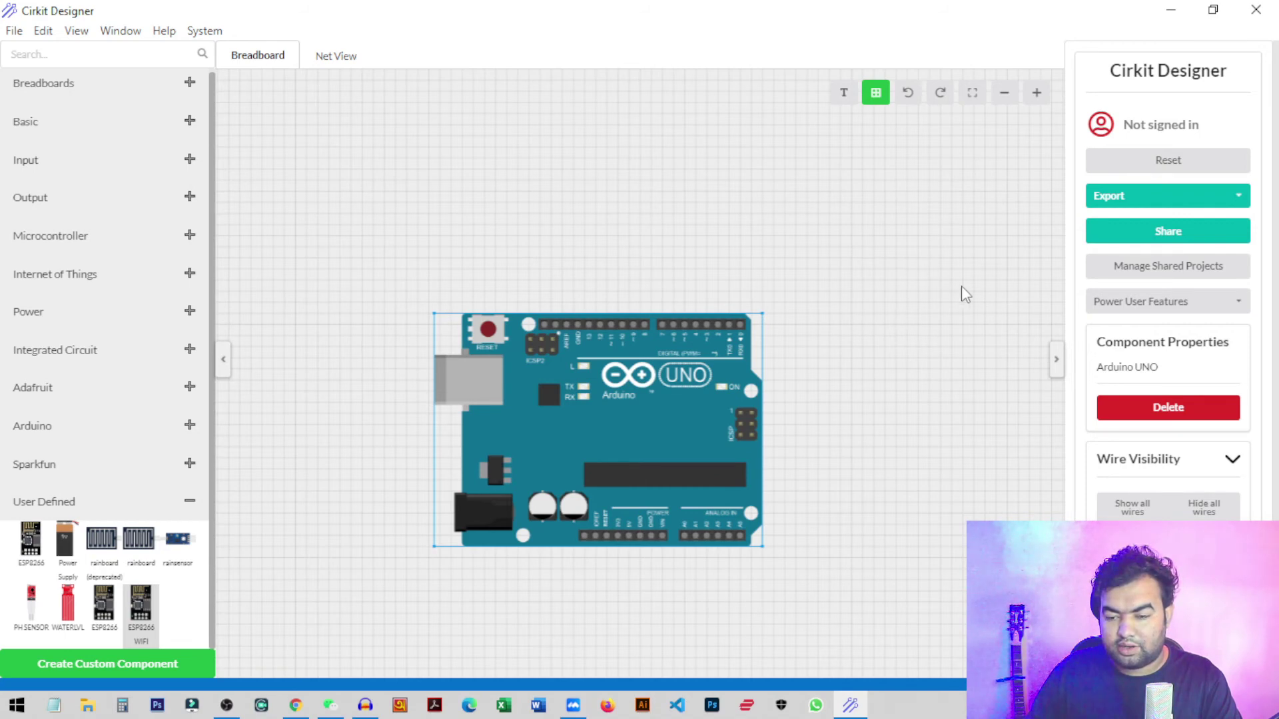
drag(903, 351, 728, 222)
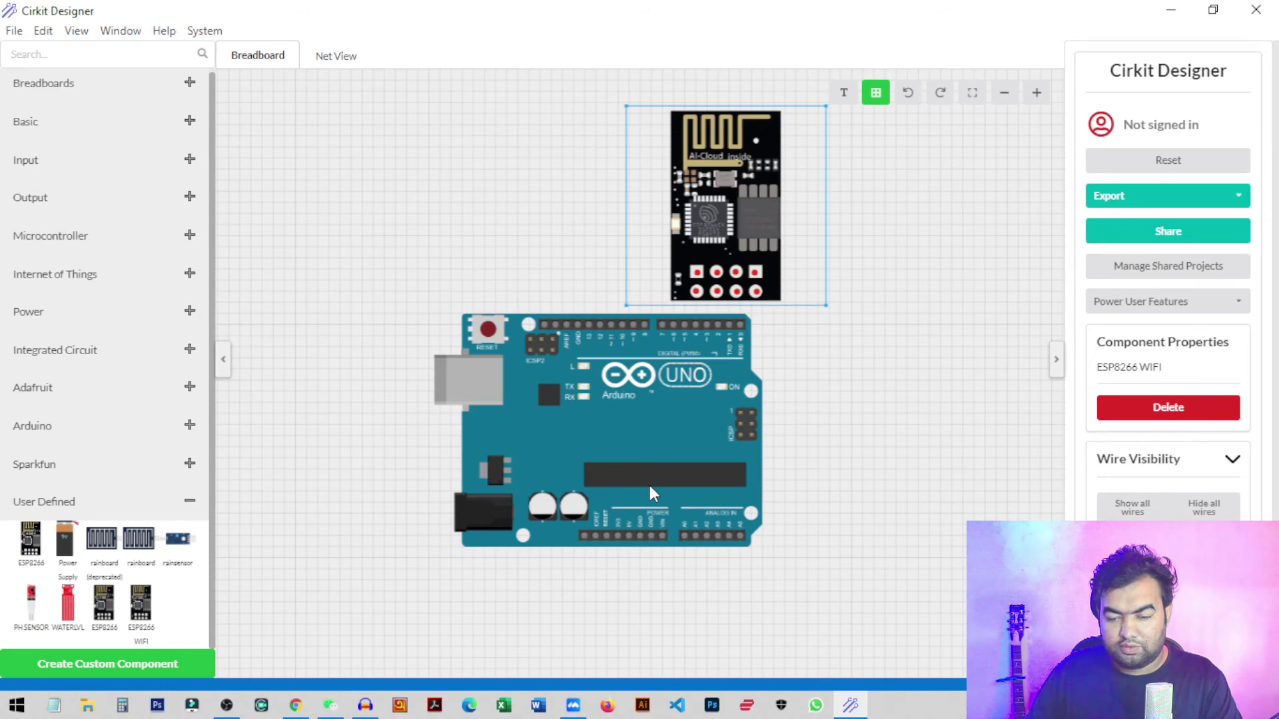
drag(651, 493, 652, 500)
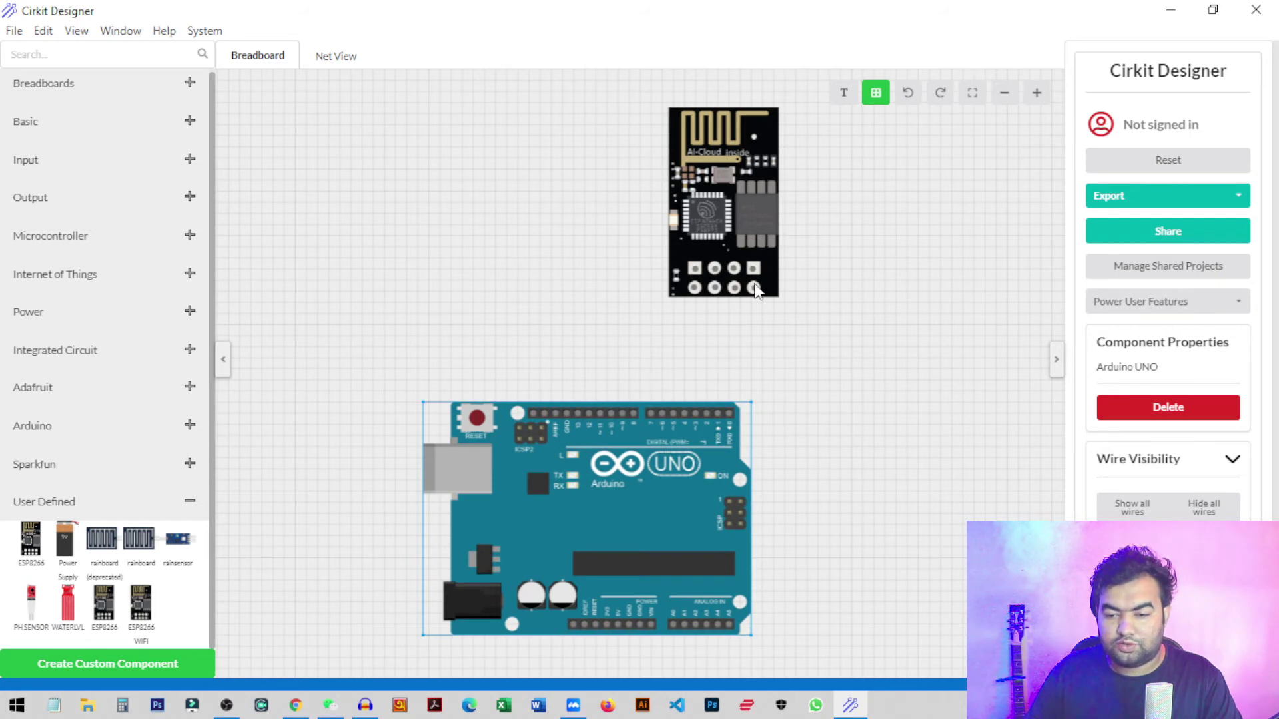
- Wire Arduino D0 to the ESP8266 RX pin and the Arduino TX pin to the module
click(730, 416)
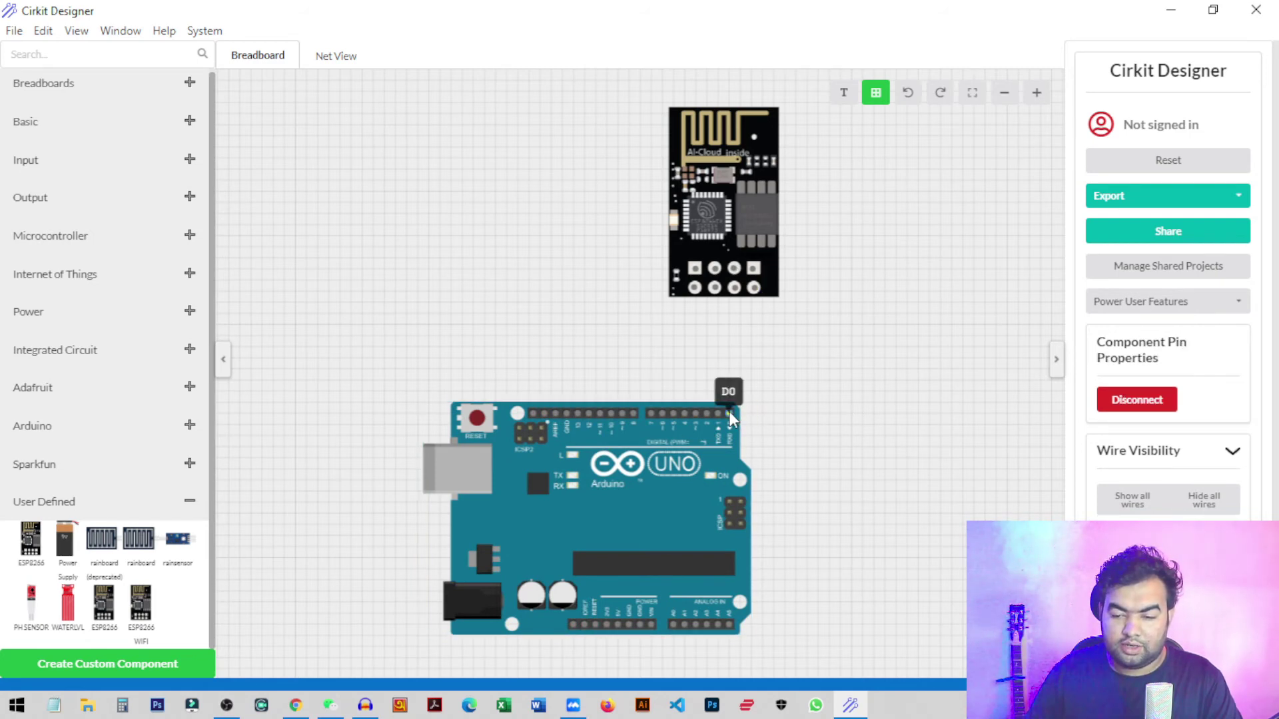
mouse_move(729, 416)
mouse_down()
mouse_move(759, 383)
mouse_move(756, 274)
mouse_up()
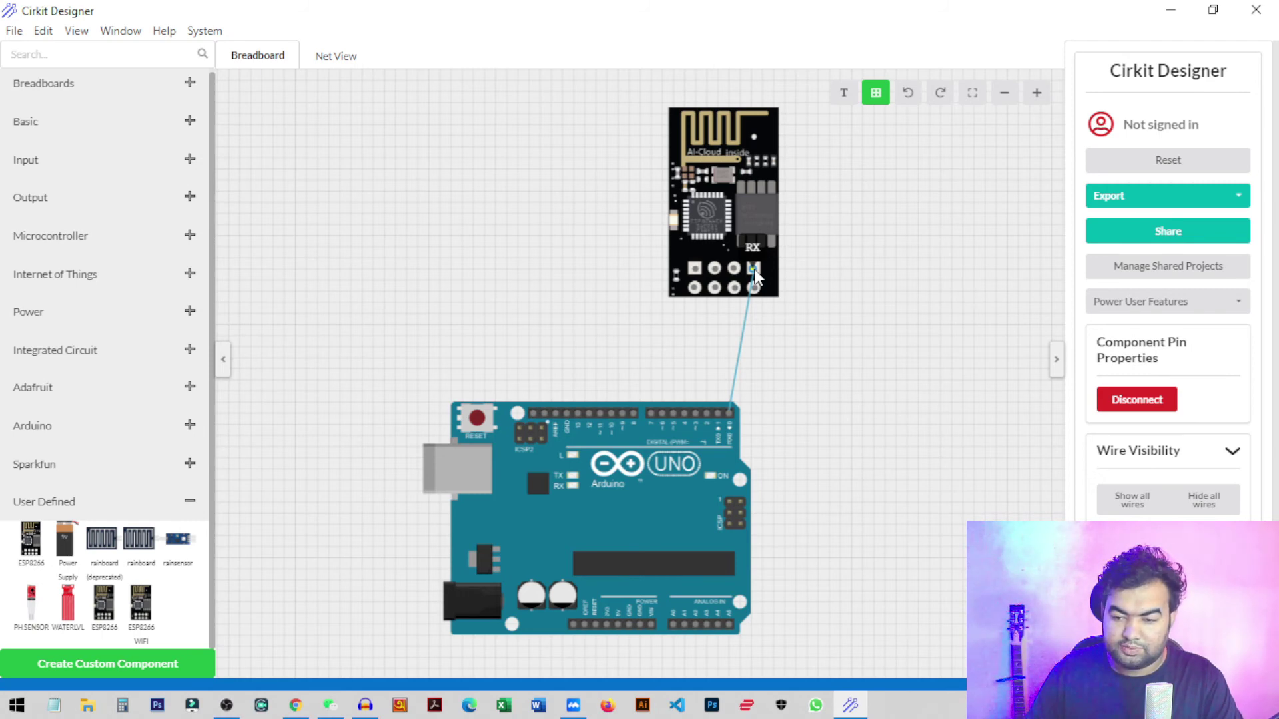
drag(755, 273, 754, 274)
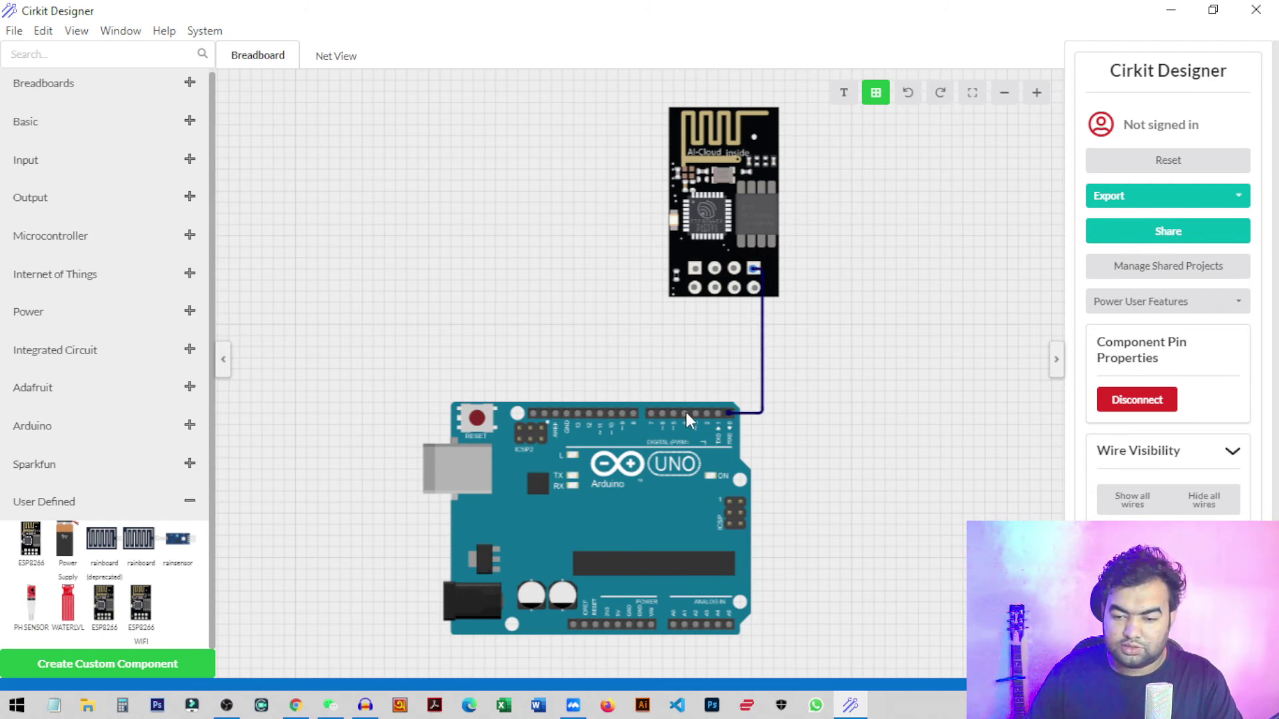
drag(715, 419, 566, 416)
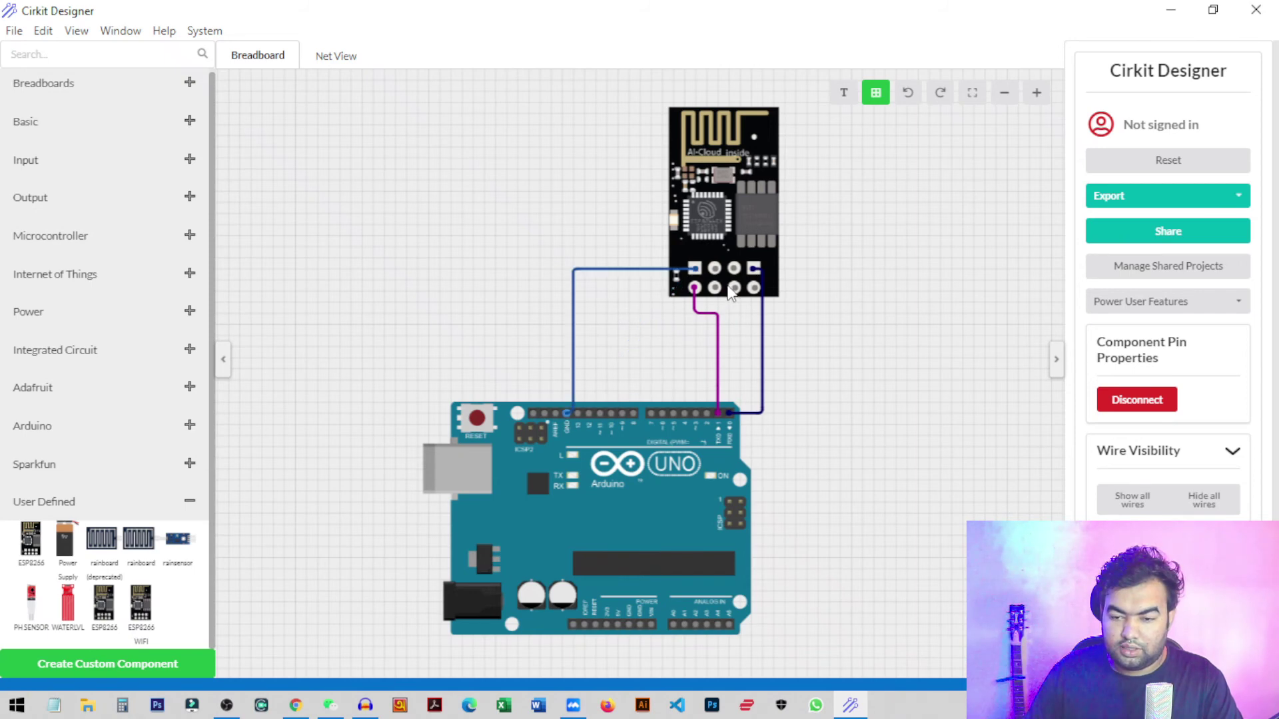
- Connect an ESP8266 pin to the Arduino power header, link the 3.3v pin, and shift the module right
drag(715, 287, 607, 627)
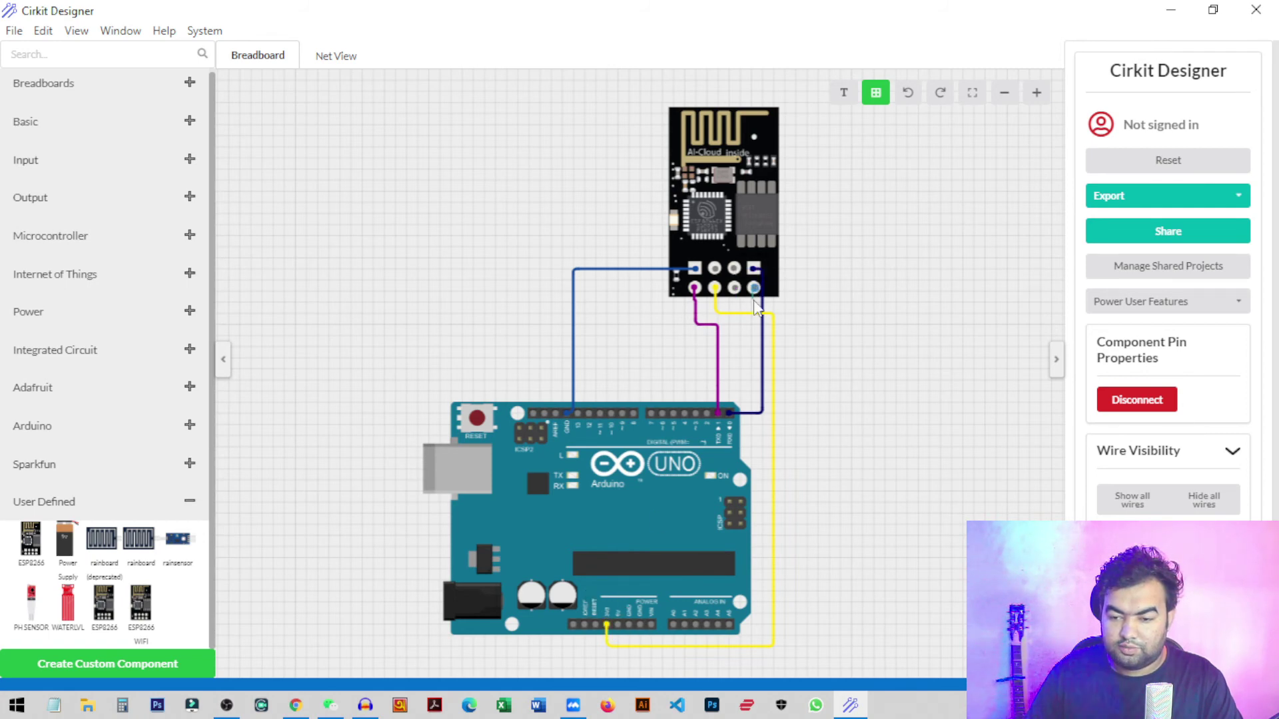
drag(758, 323, 717, 298)
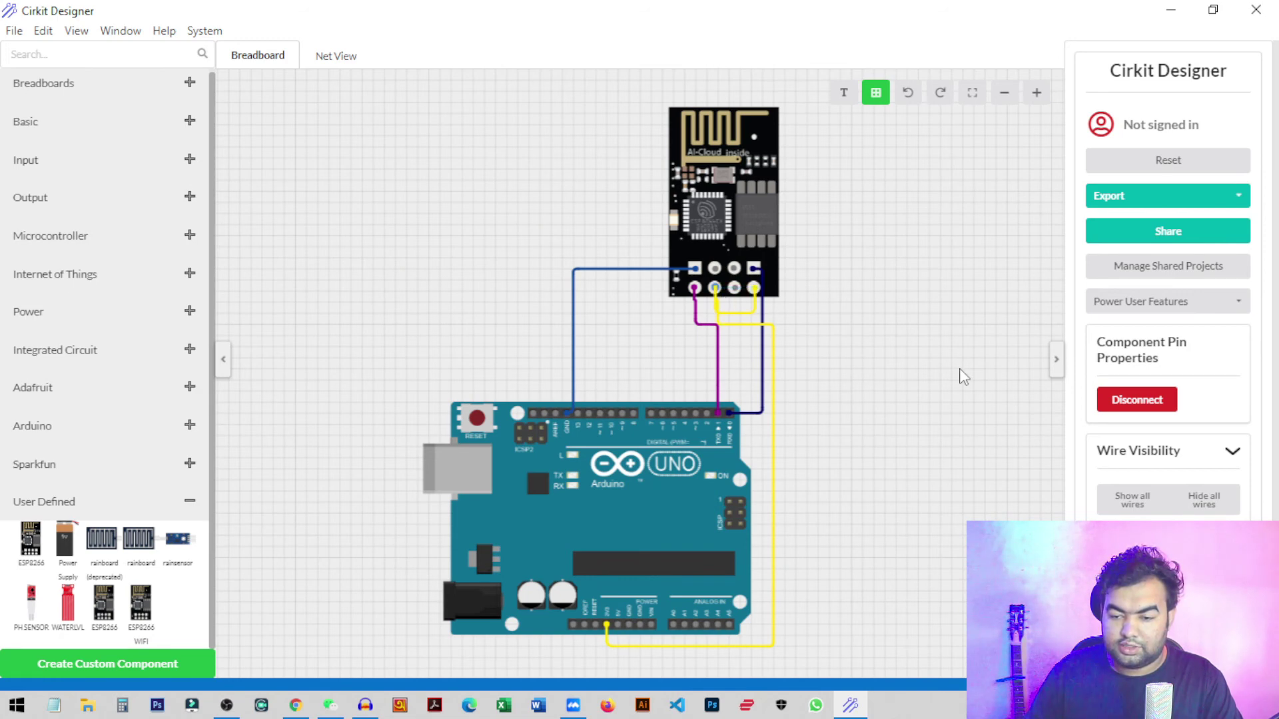
drag(768, 207, 910, 216)
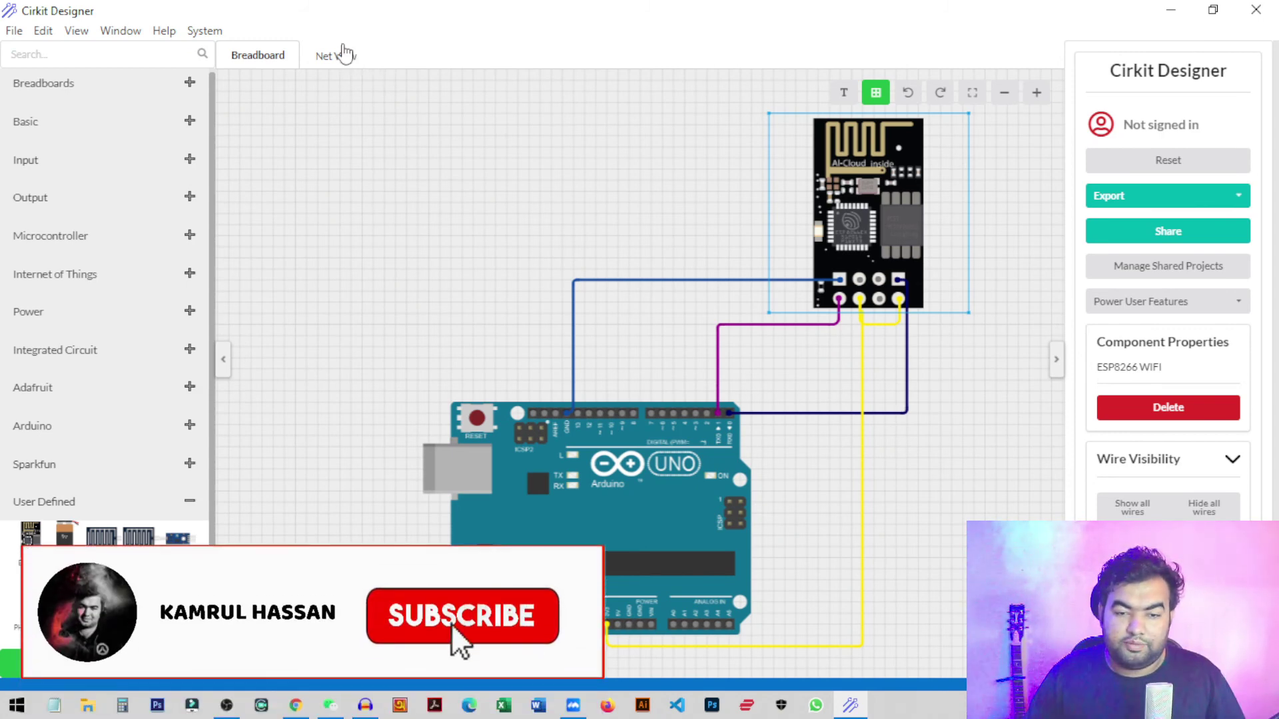
click(345, 69)
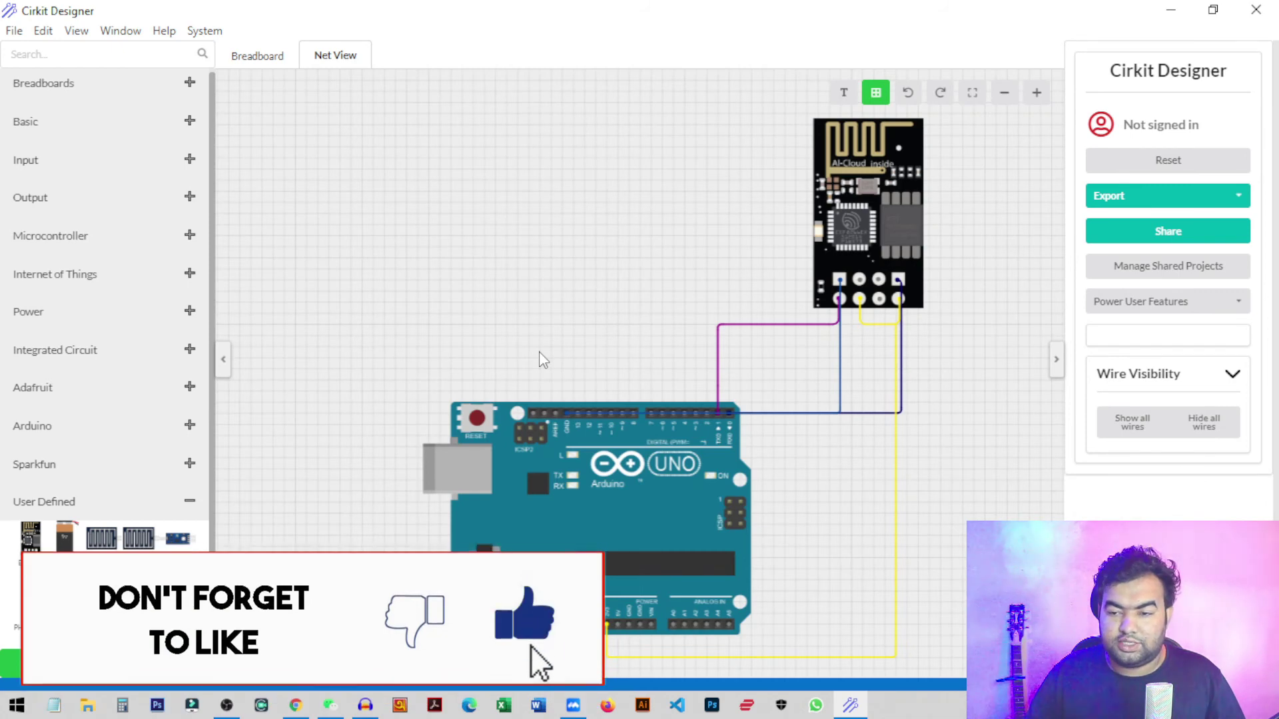
click(261, 58)
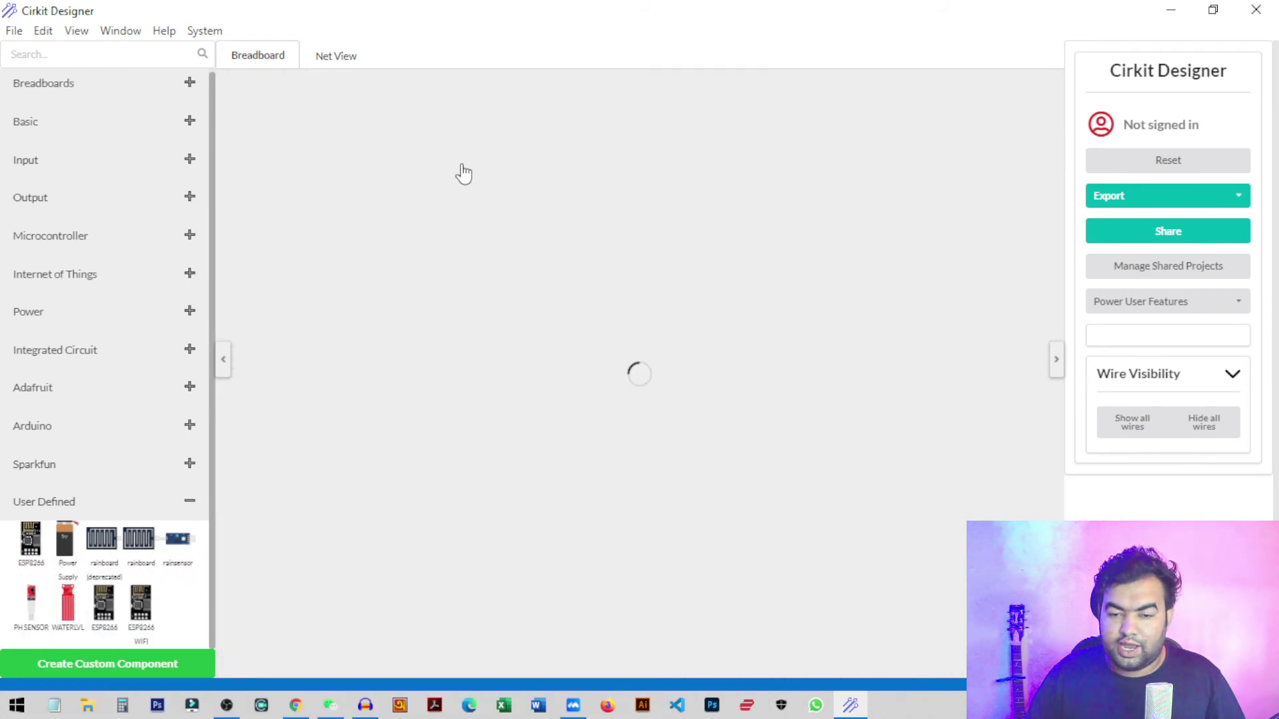
click(875, 94)
click(875, 93)
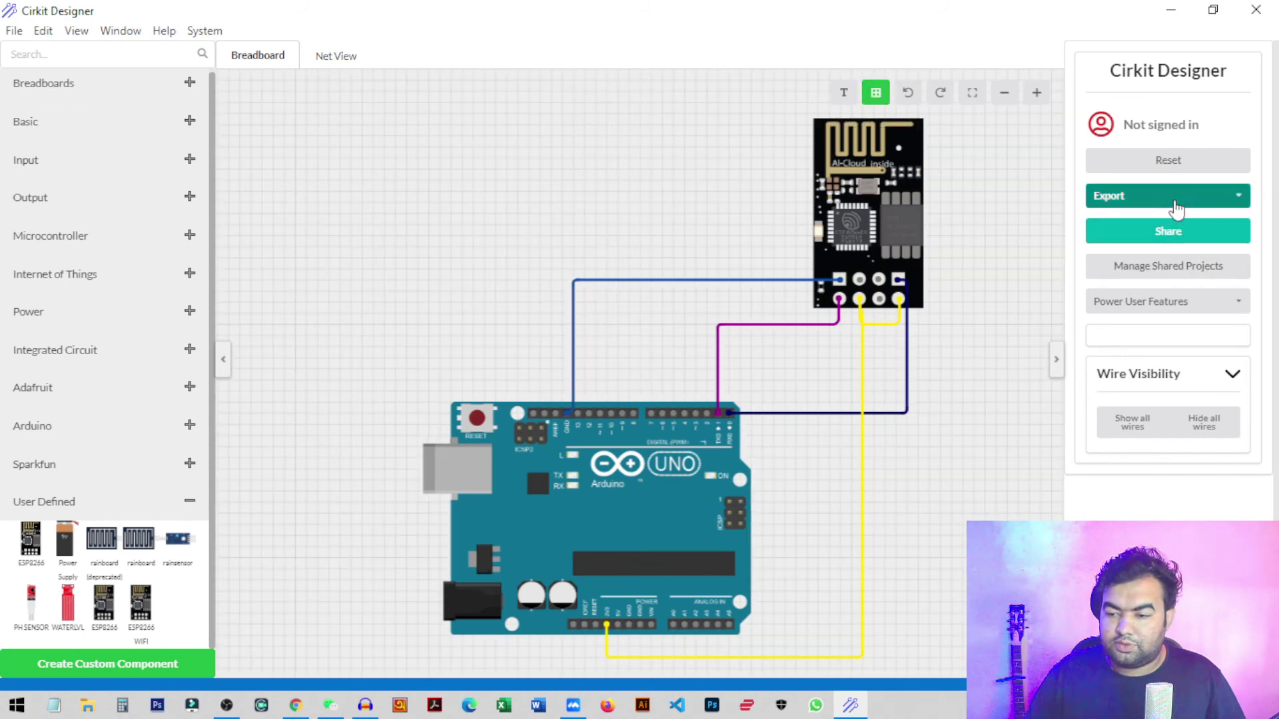
click(1175, 203)
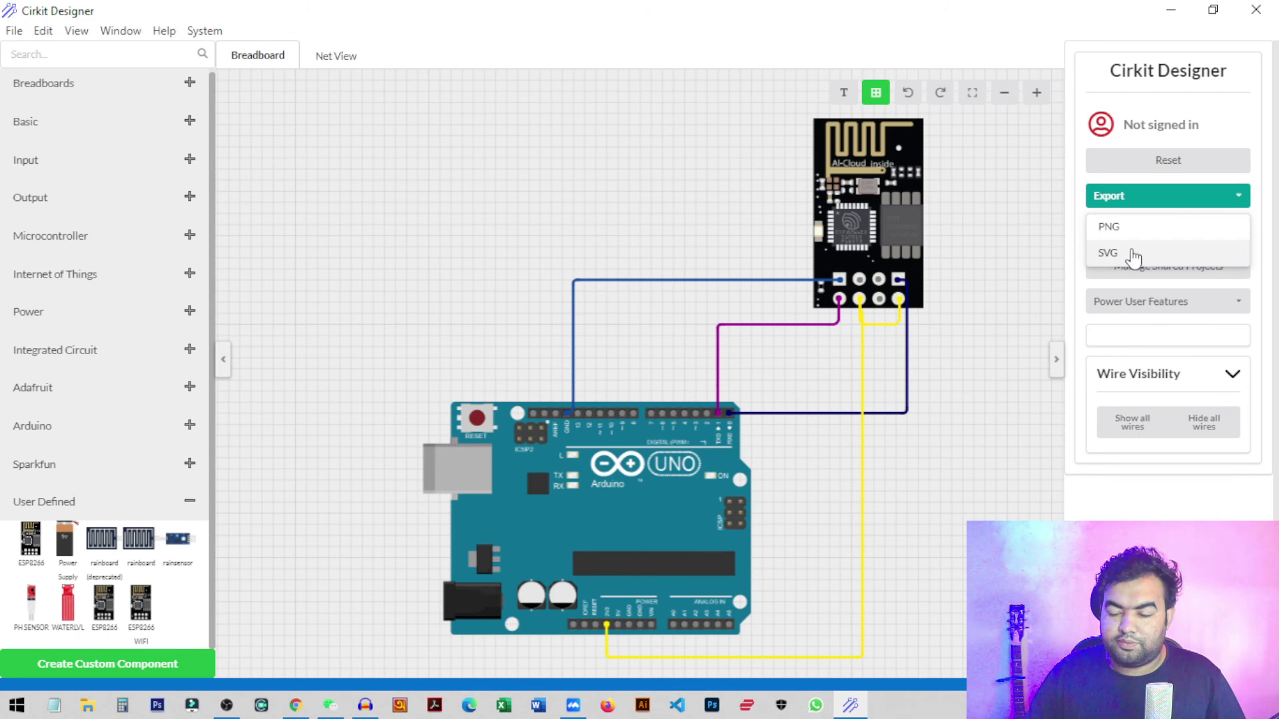
click(973, 93)
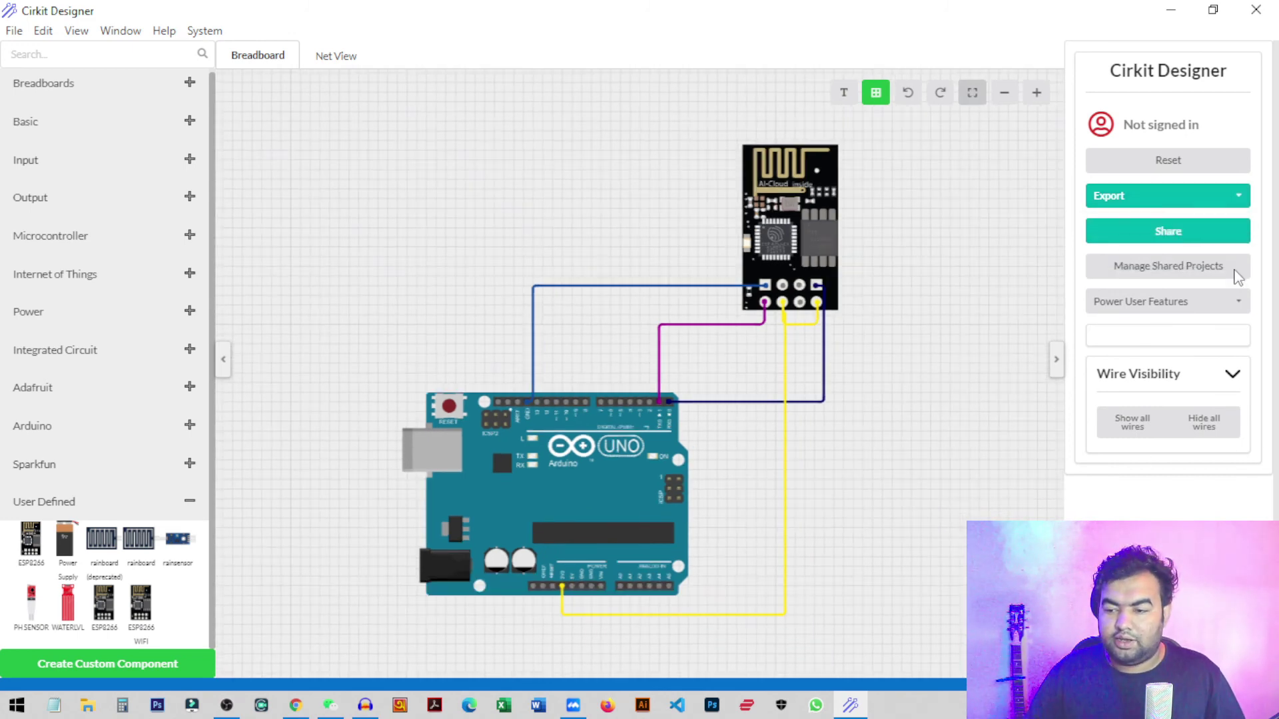
click(1126, 198)
- Export the circuit as a PNG named gsdfgs on the Desktop
click(1136, 228)
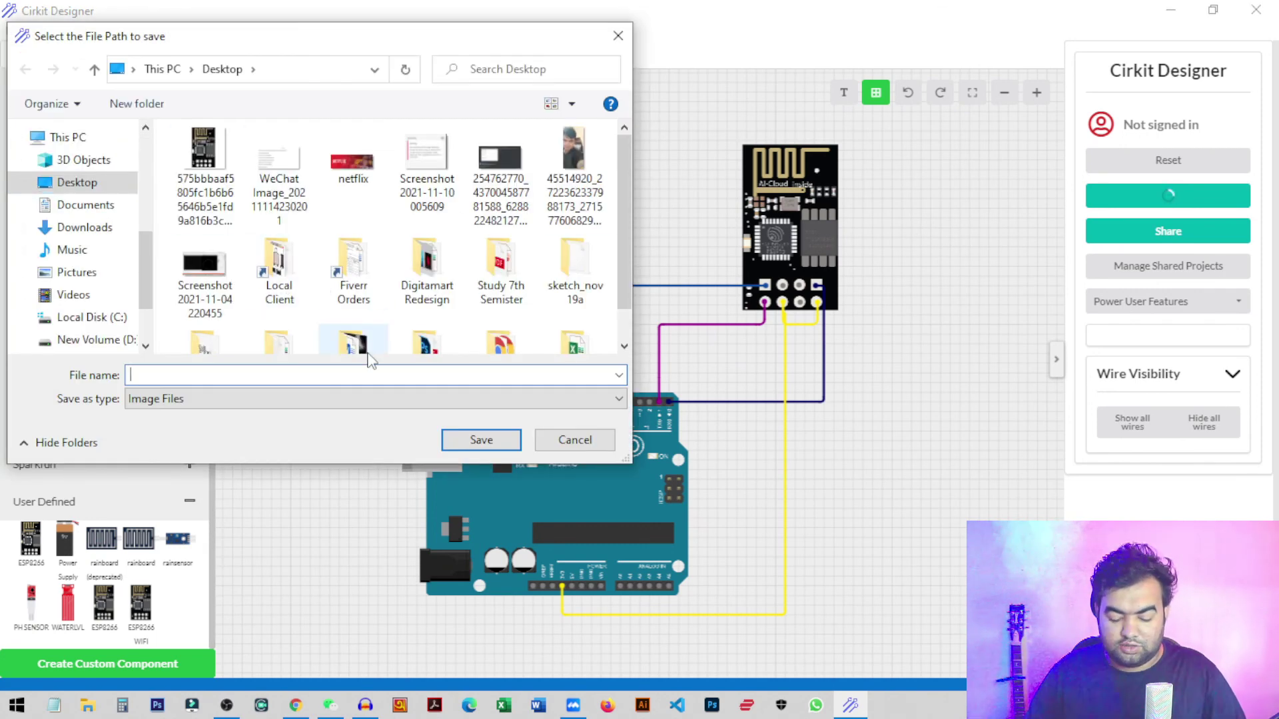
text(gsdfgs)
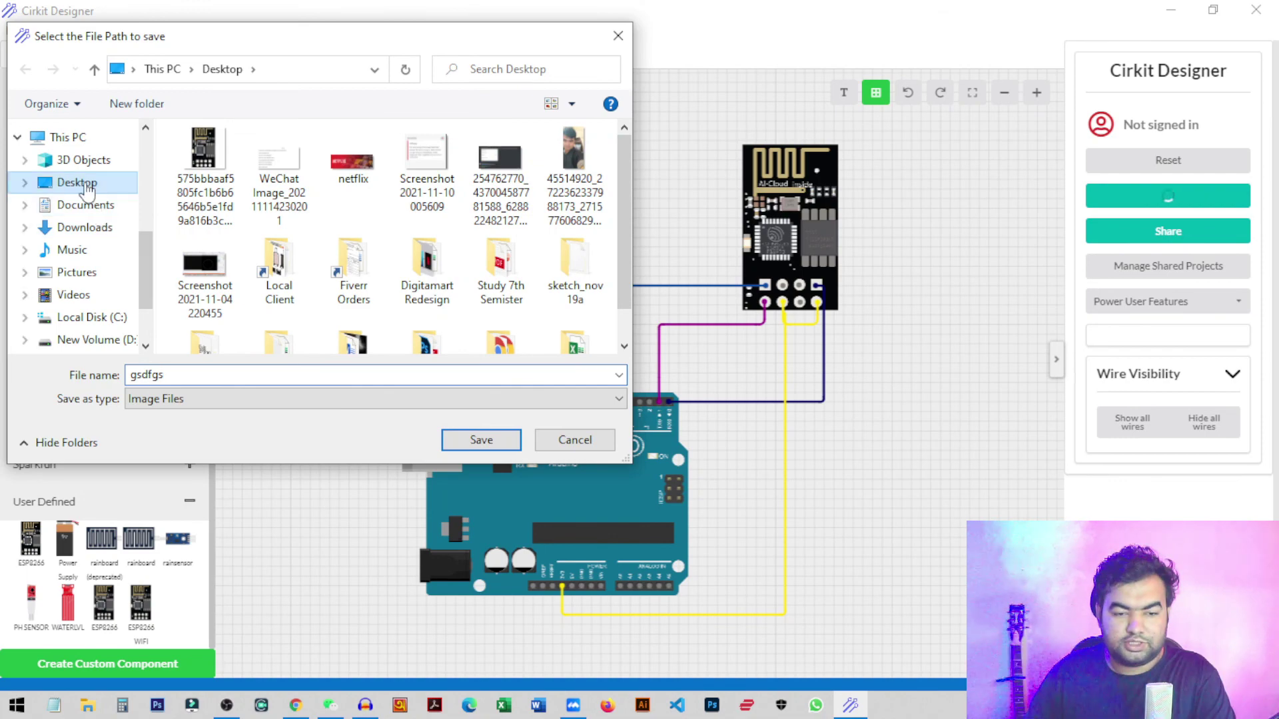
click(481, 440)
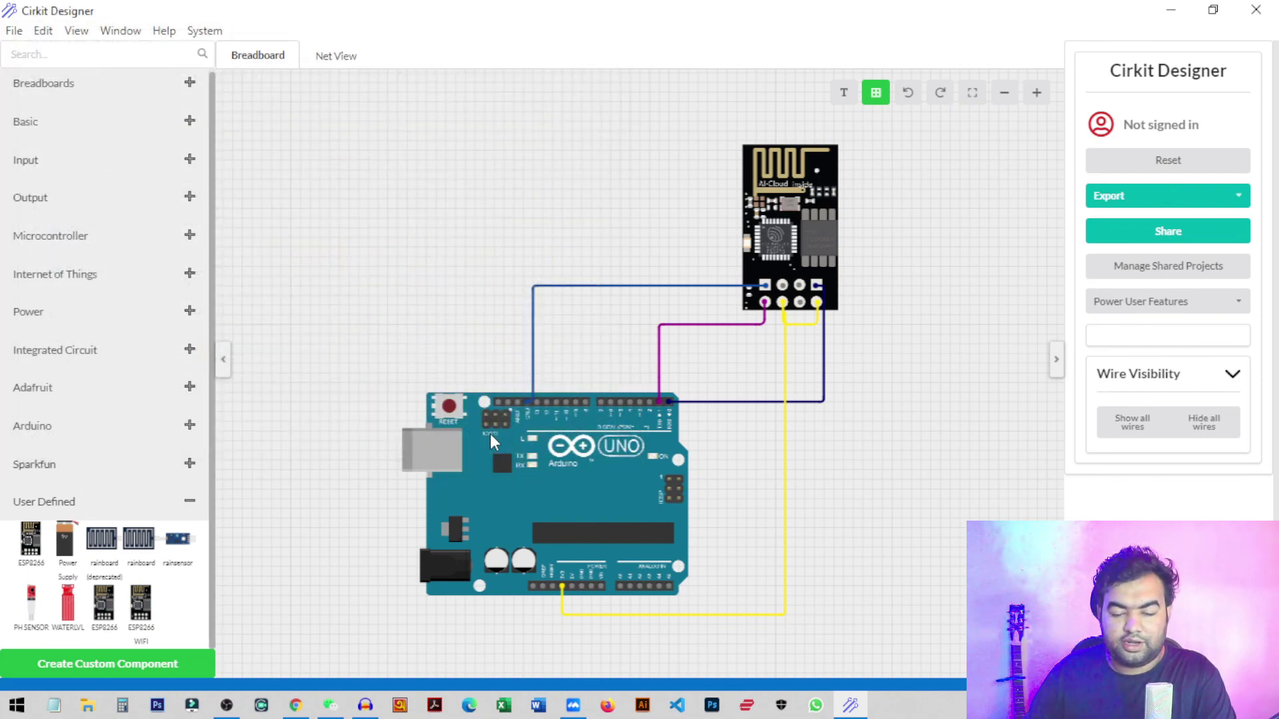
- View the exported gsdfgs image, close it, and return to Cirkit Designer
click(1170, 12)
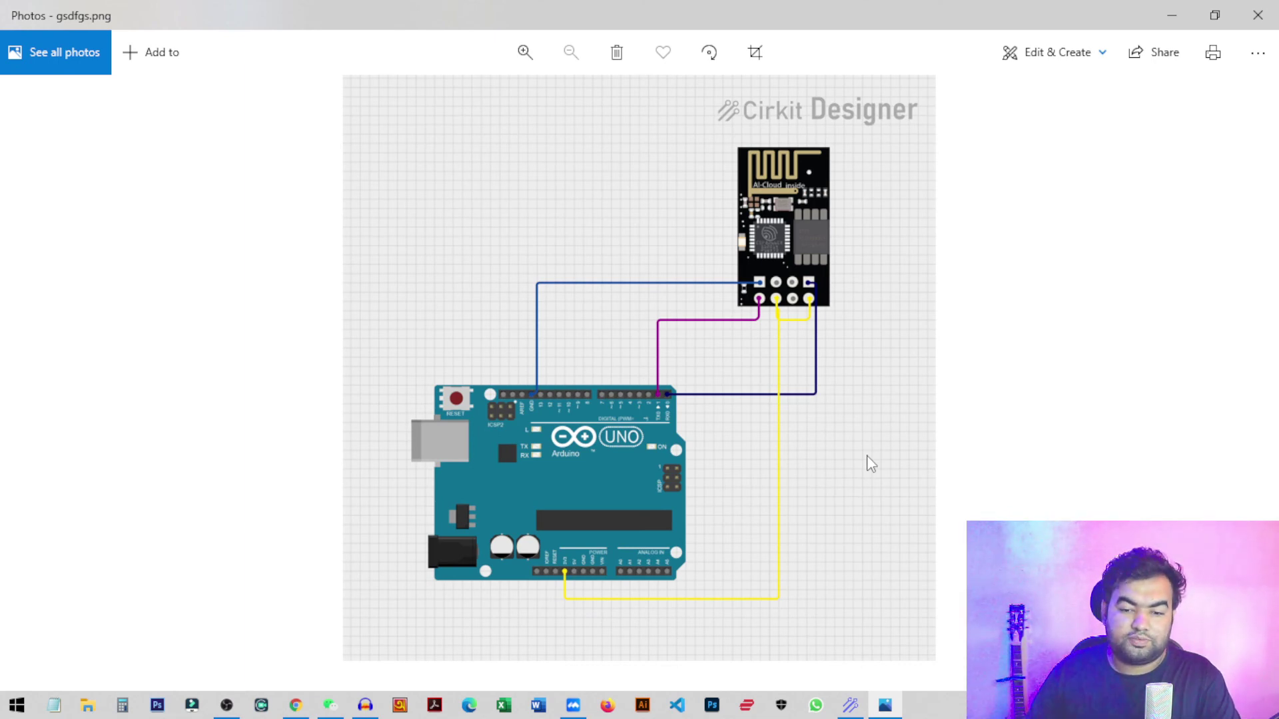
click(1257, 15)
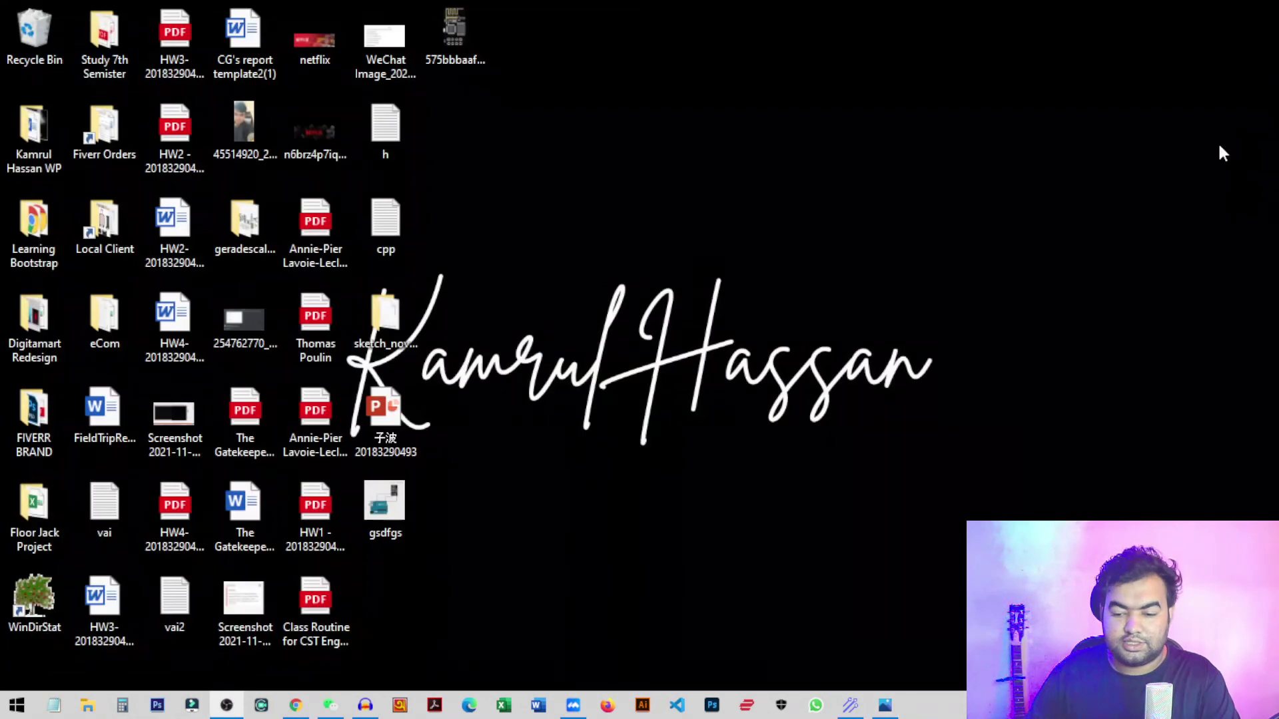
click(852, 707)
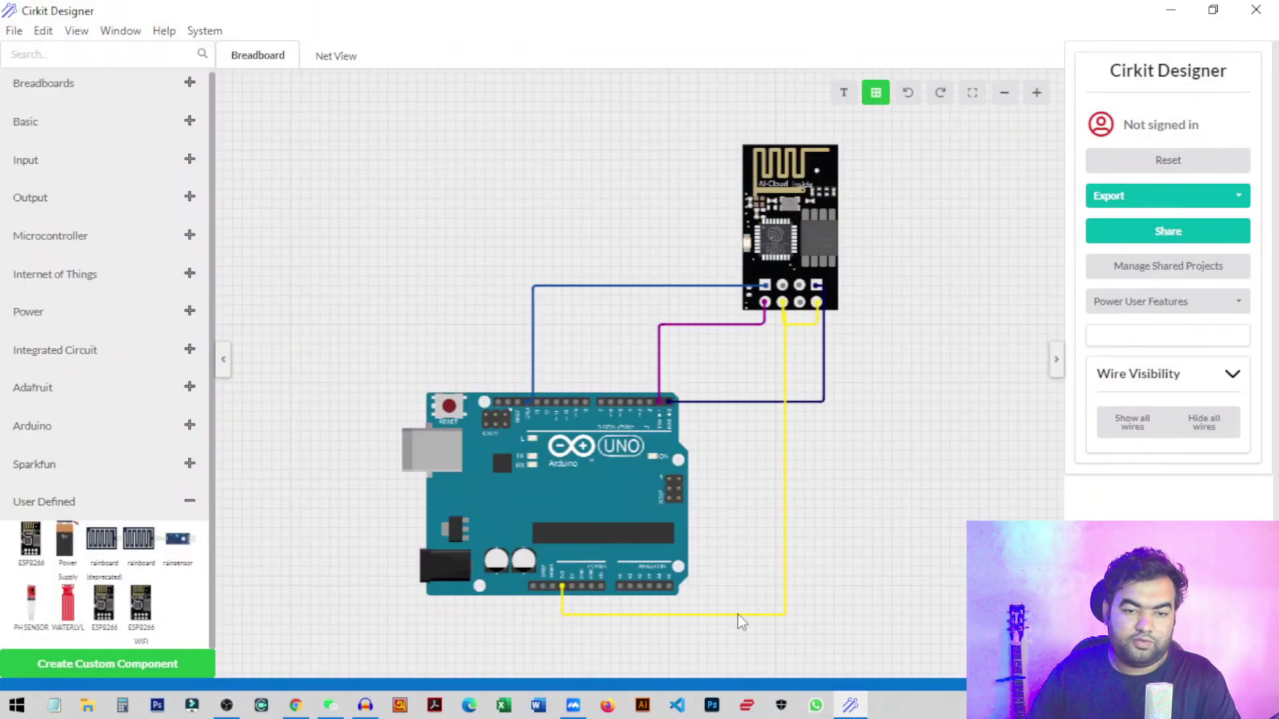